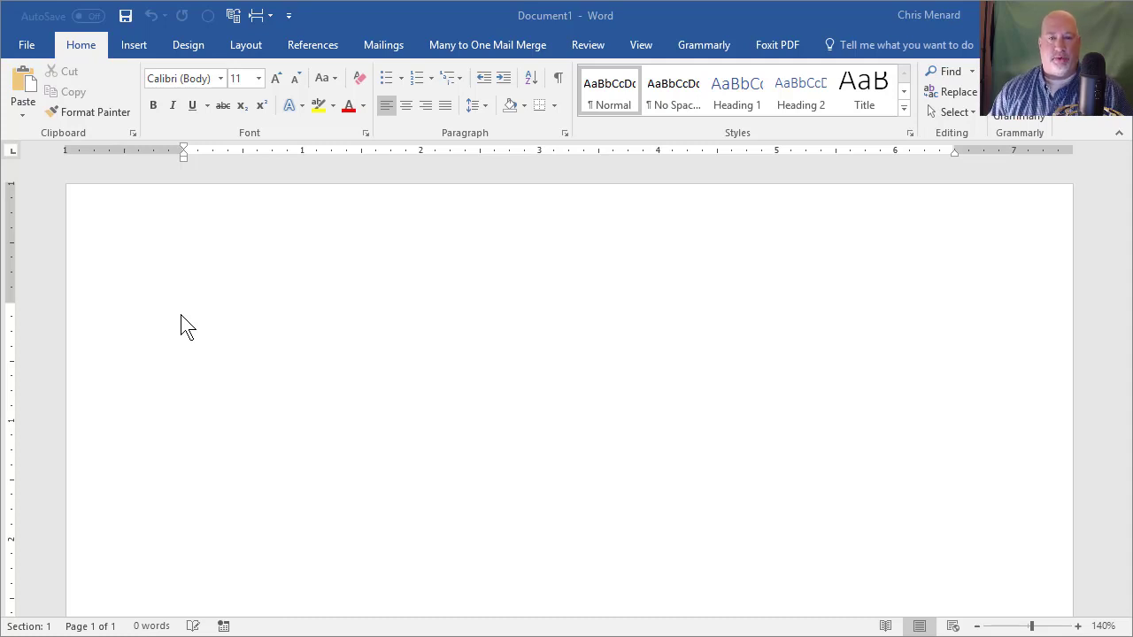
Generate four pages of random sample paragraphs with =rand(25,7).
click(200, 311)
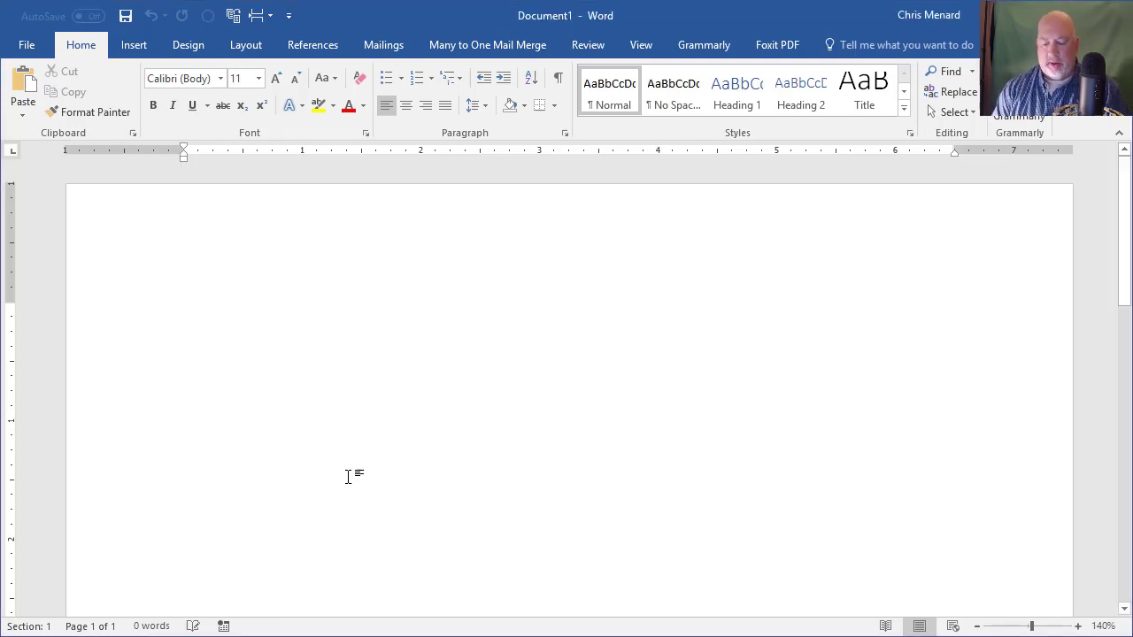
text(=)
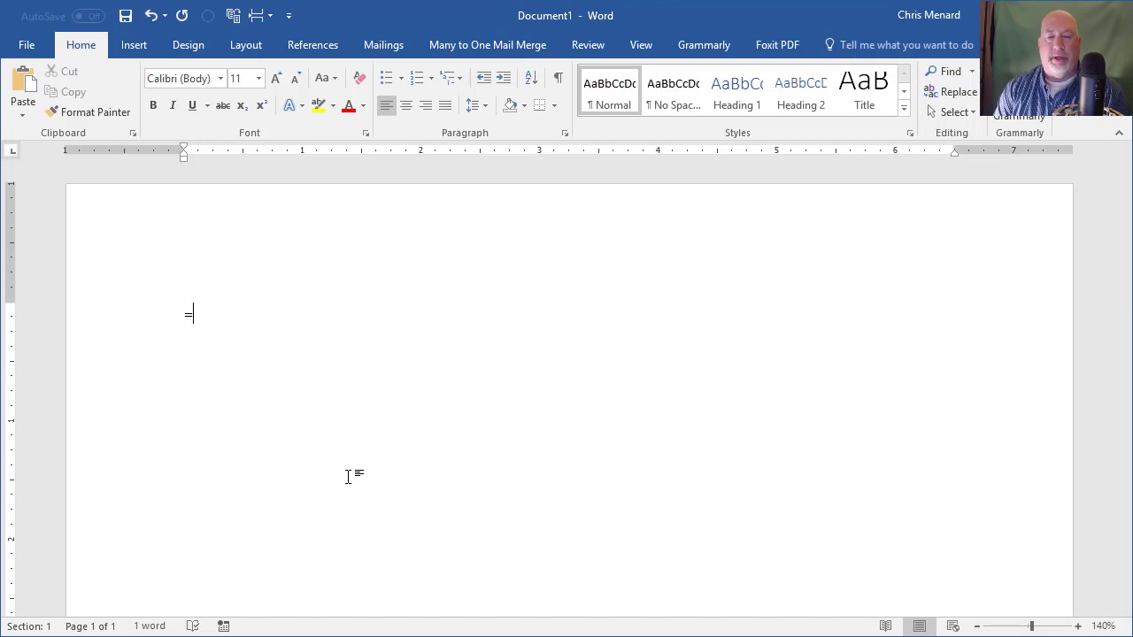
text(rand()
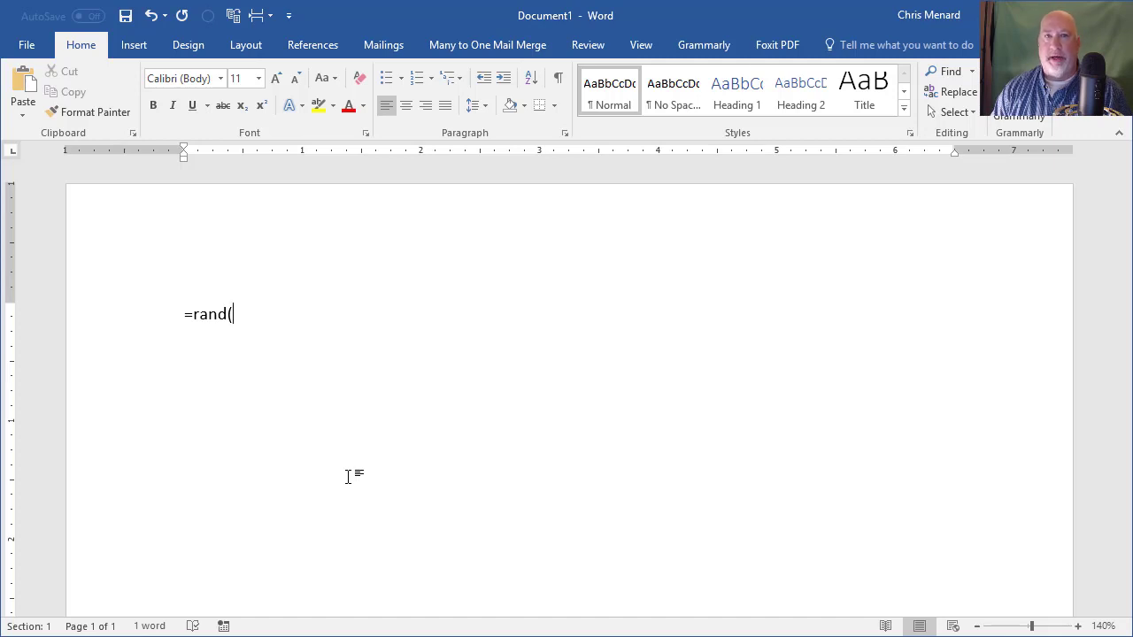
text(25)
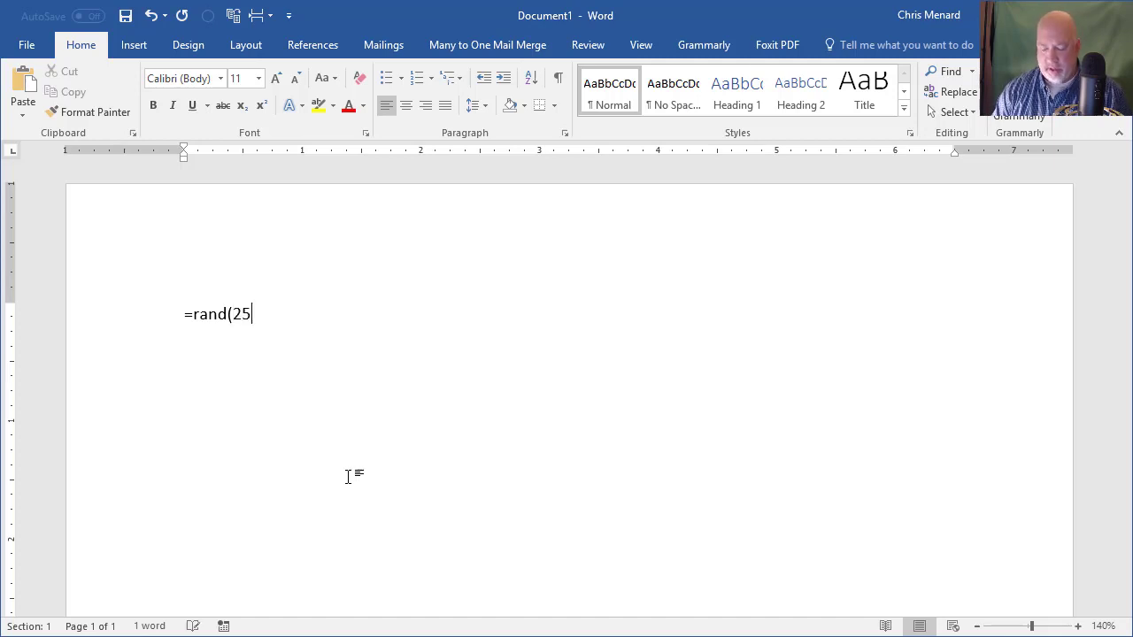
text(,7)
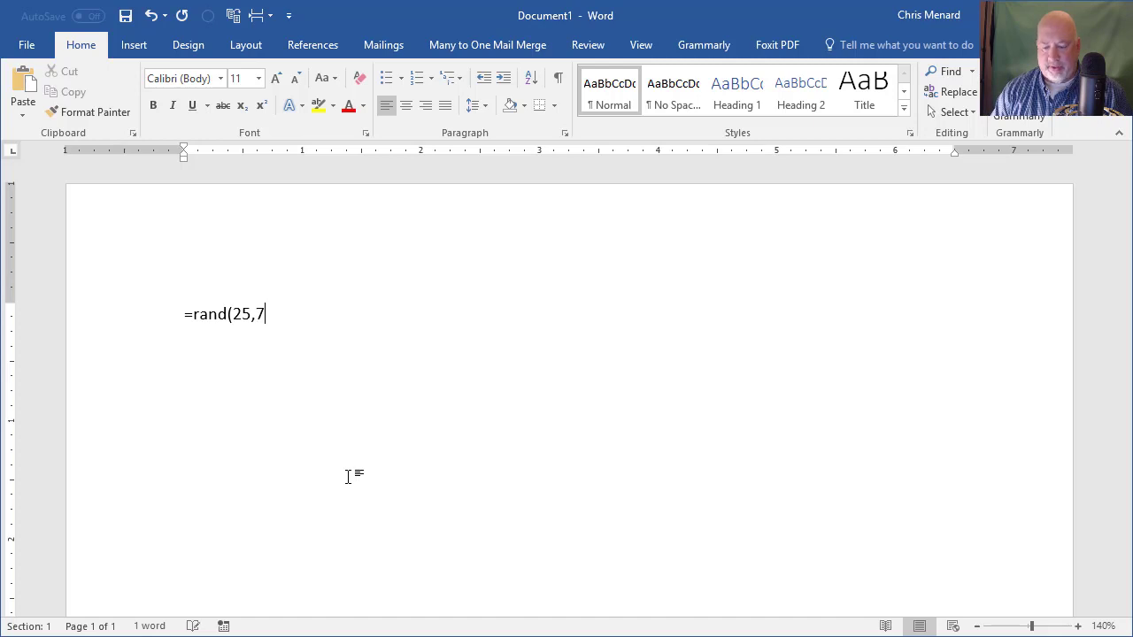
text())
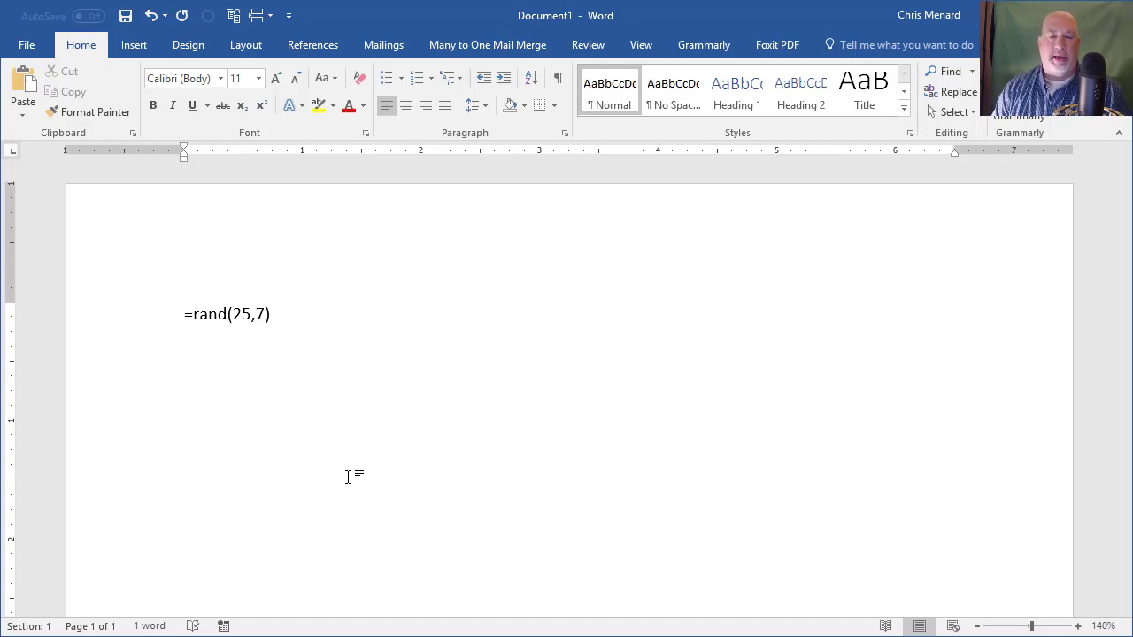
key(Return)
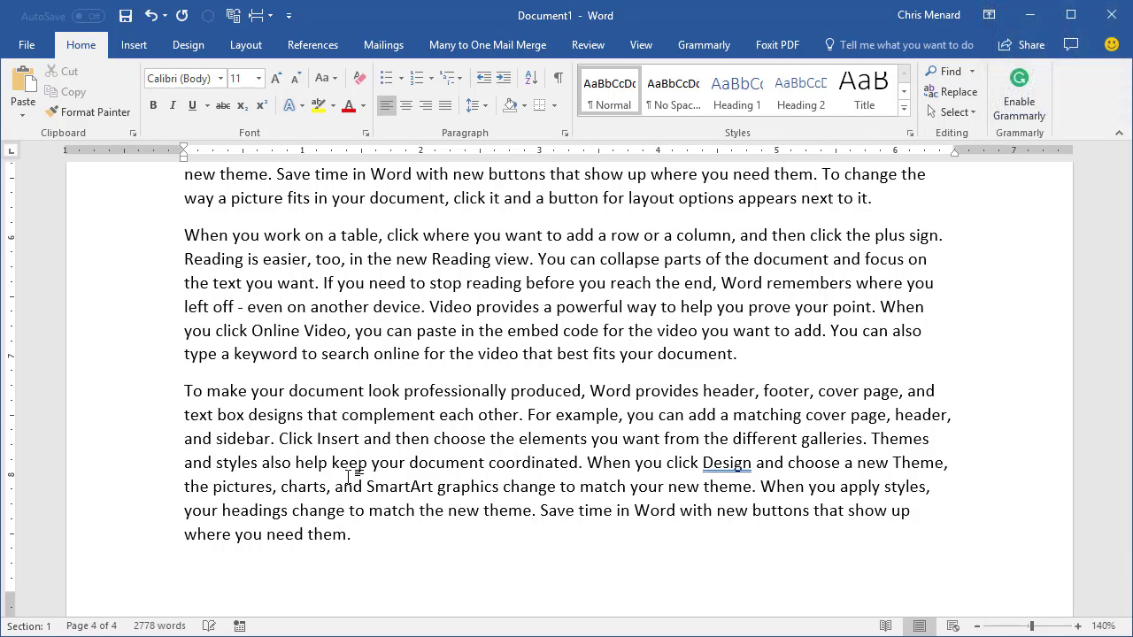
Move the cursor to the top of the sample text.
key(ctrl+Home)
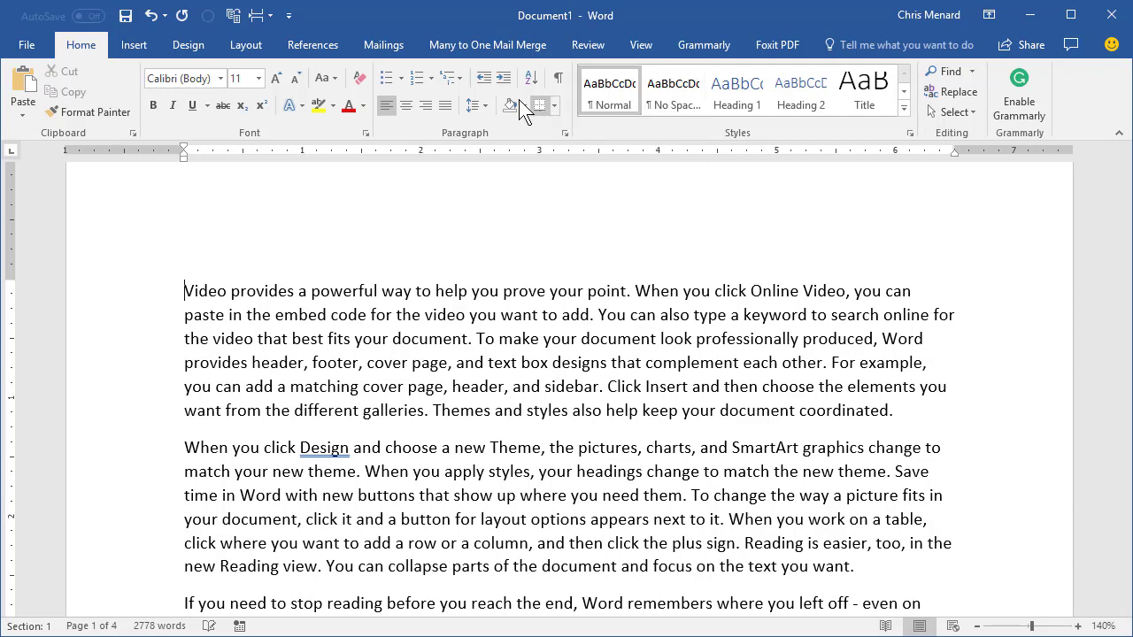
Bring Concordance.docx to the front via Switch Windows.
click(639, 46)
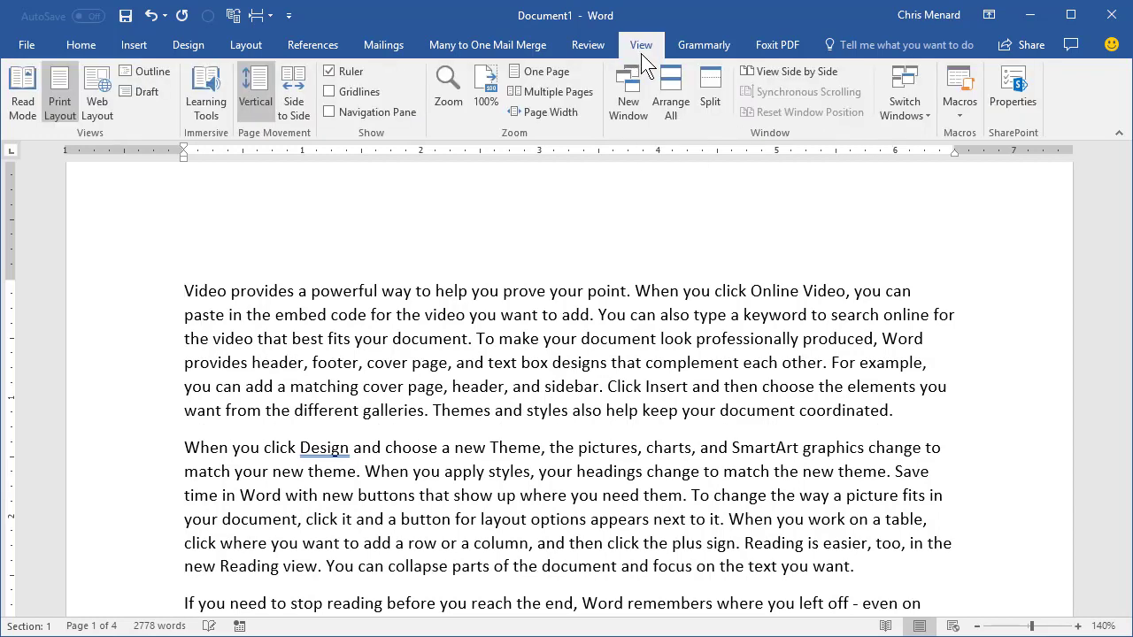
click(906, 117)
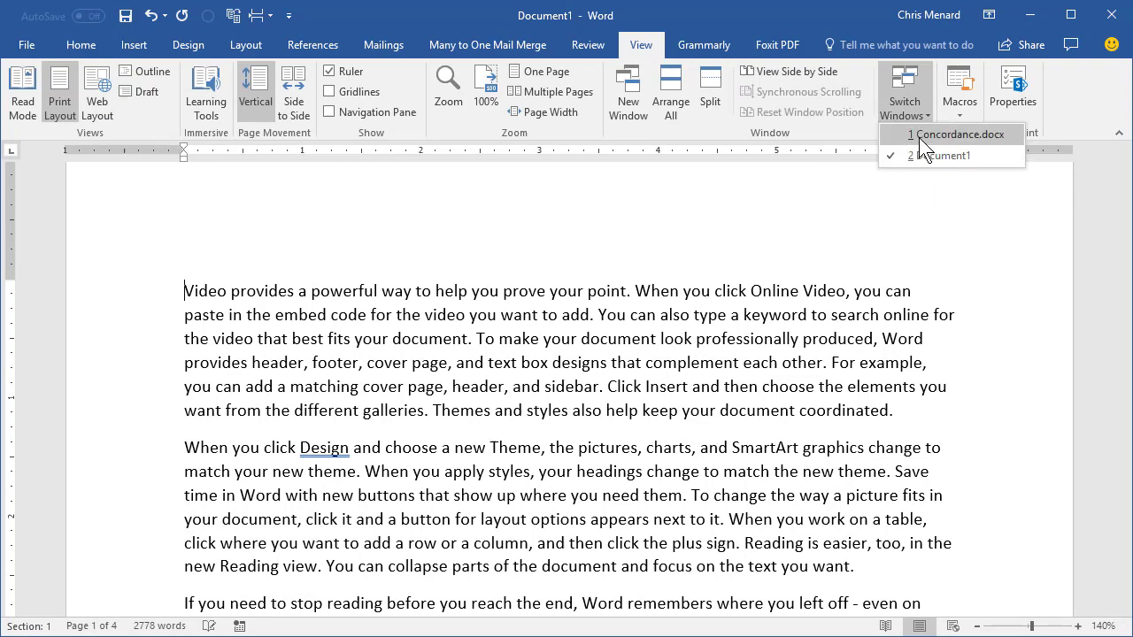
click(921, 138)
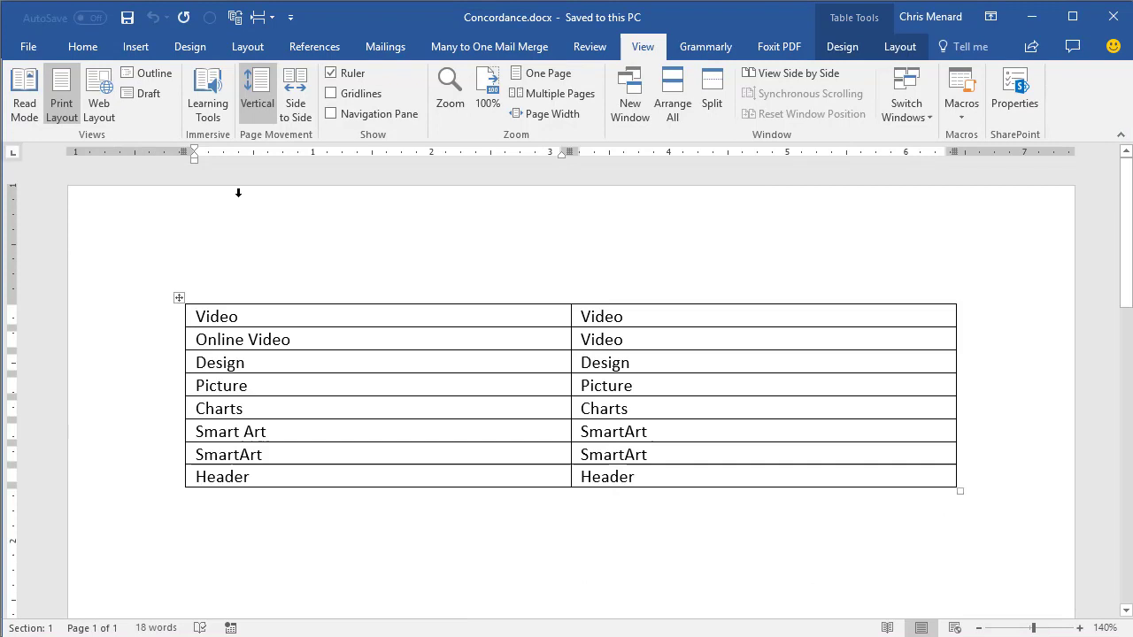
Open and close the Insert Table menu without adding a table.
click(136, 49)
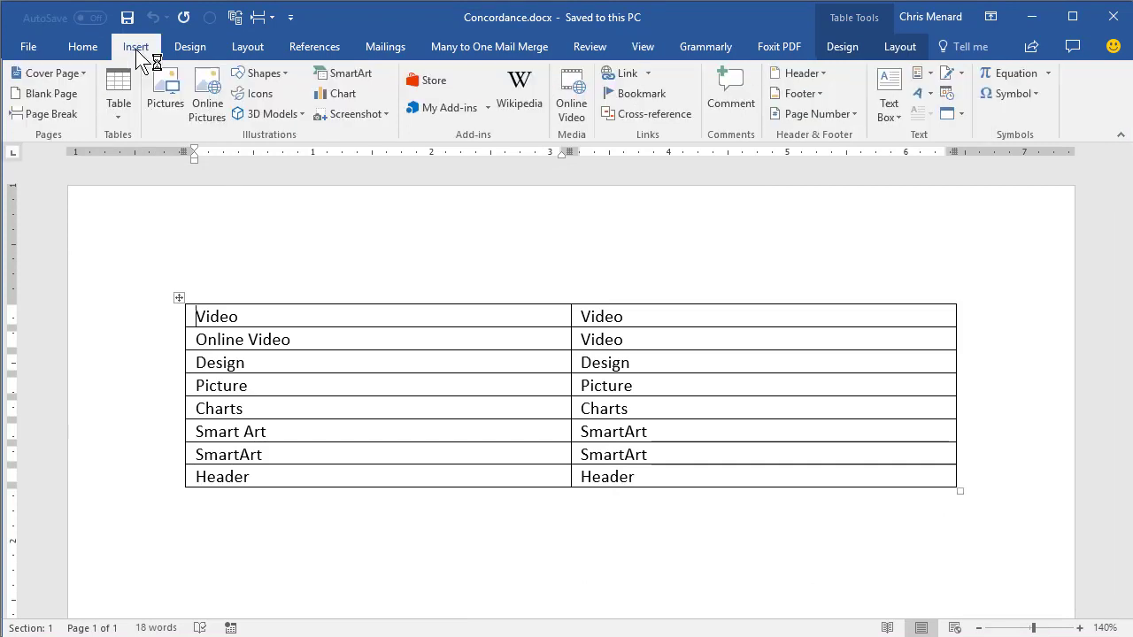
click(128, 113)
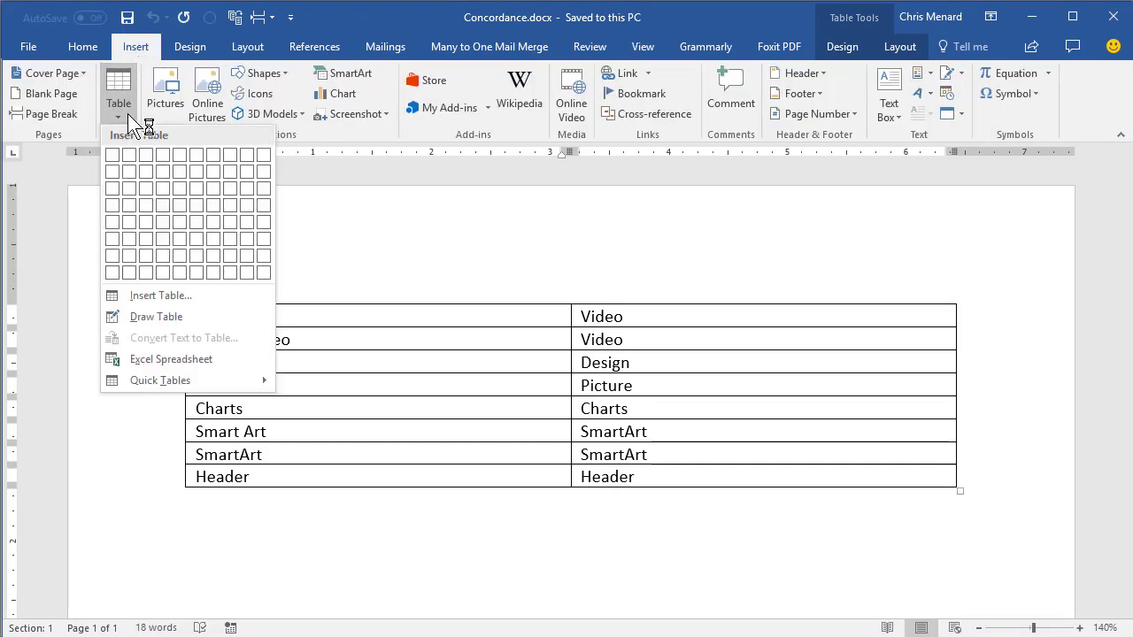
click(128, 114)
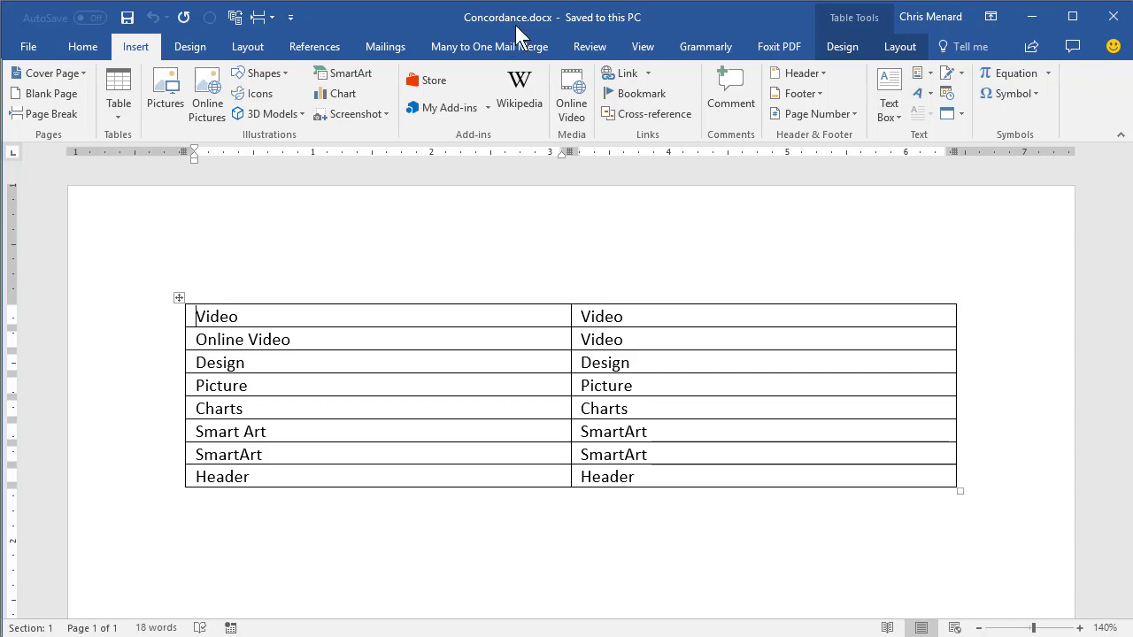
Return to Document1 and add a page break at the end, creating a blank fifth page.
click(647, 46)
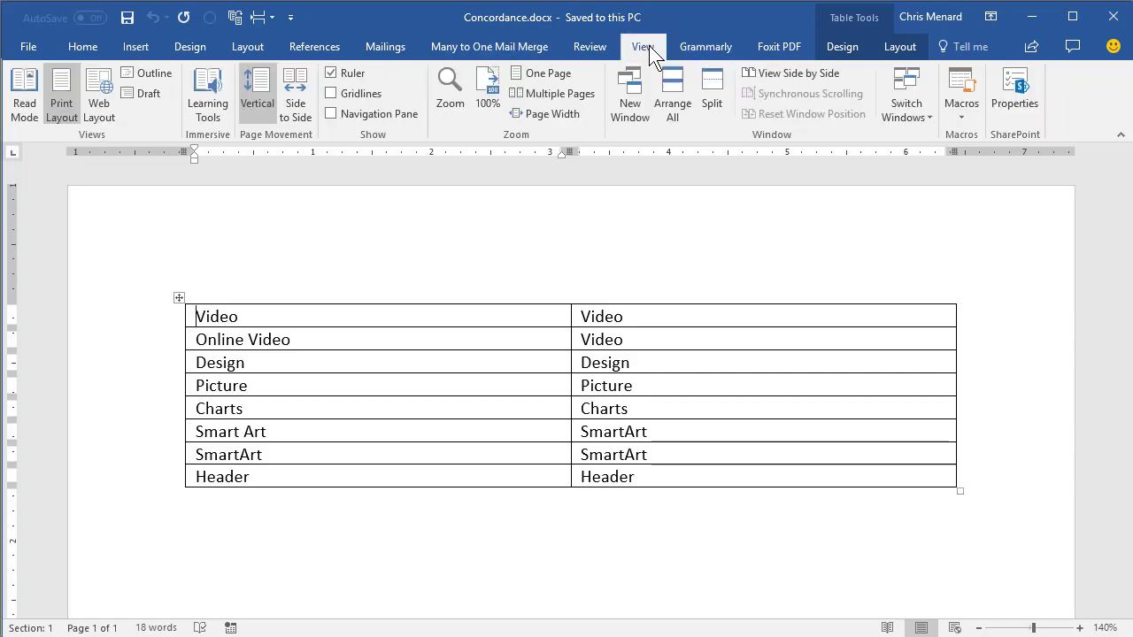
click(912, 107)
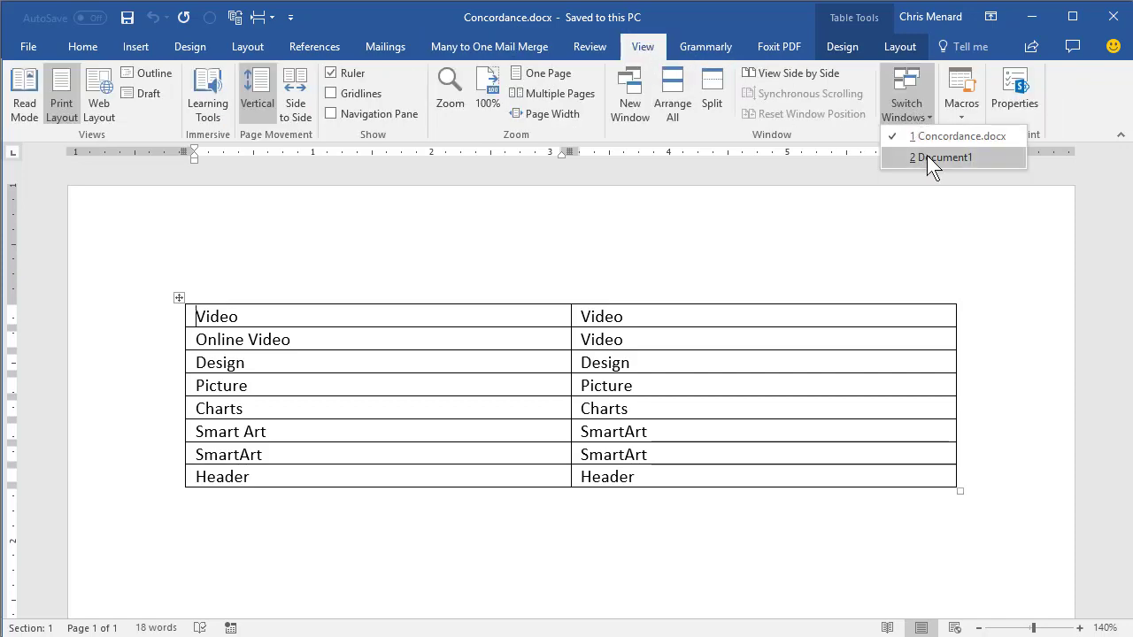
click(927, 155)
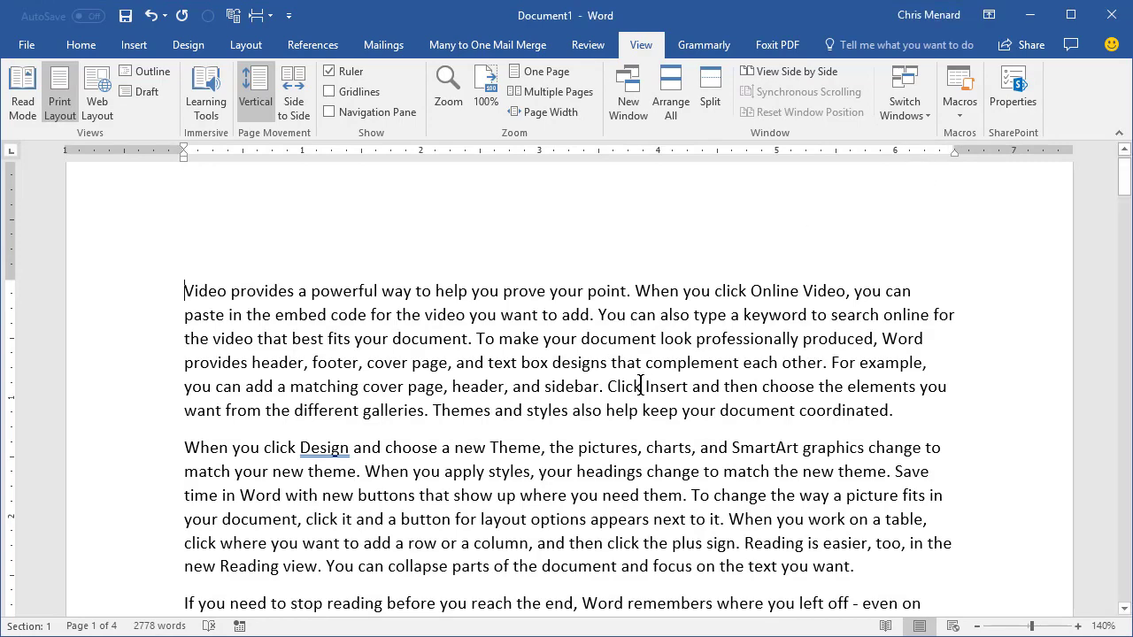
key(ctrl+End)
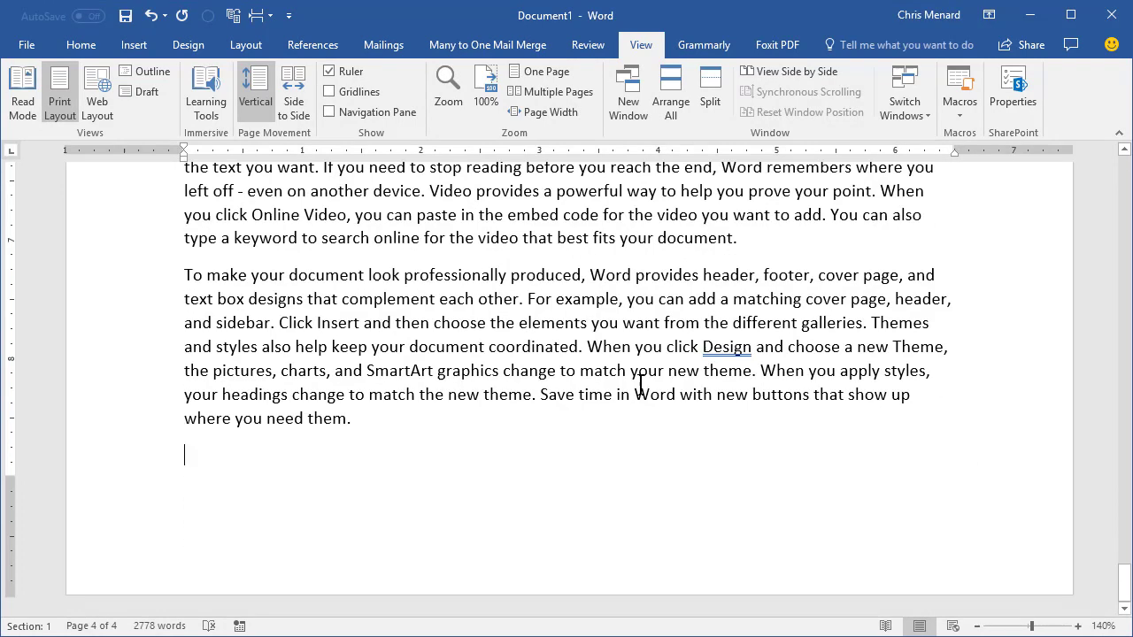
key(ctrl+Return)
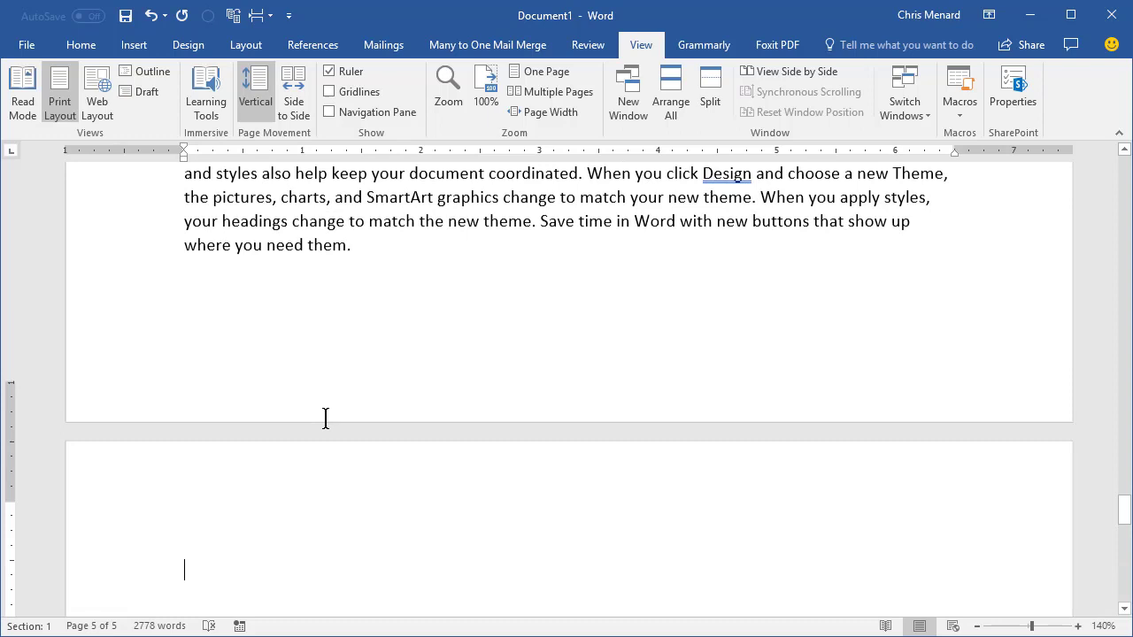
AutoMark index entries using Concordance.docx from the Desktop as the word list.
click(310, 45)
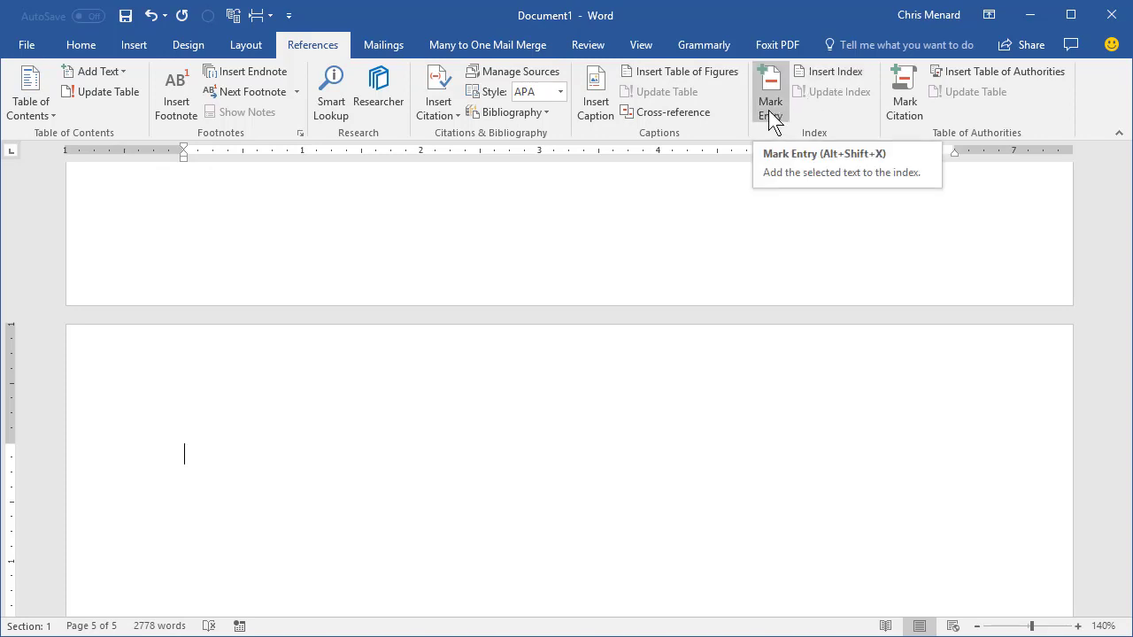
click(827, 75)
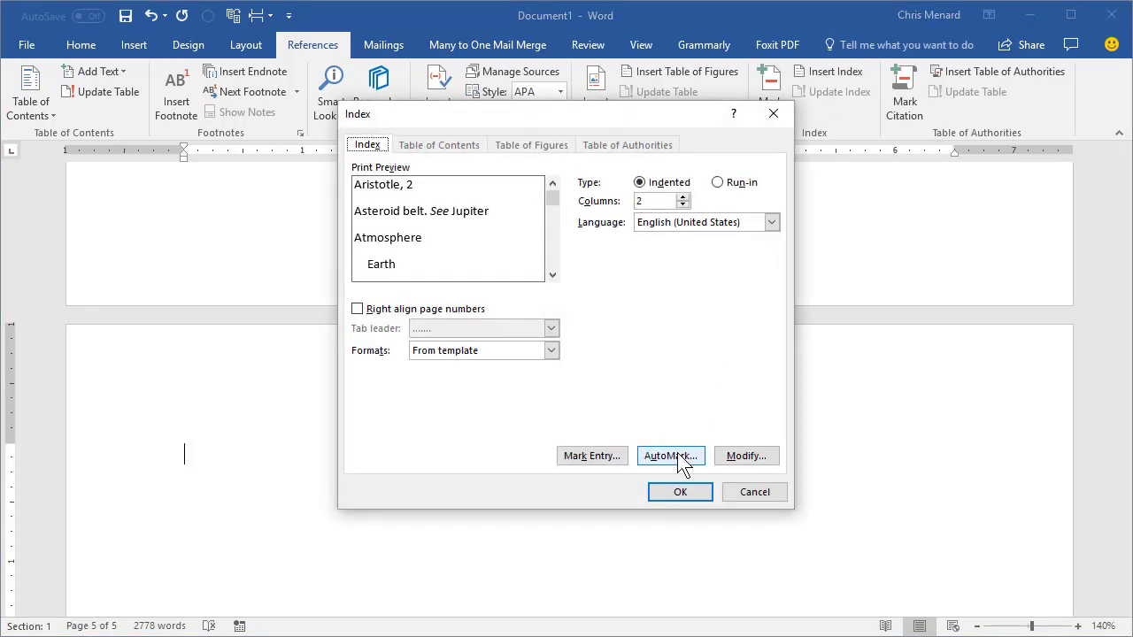
click(699, 460)
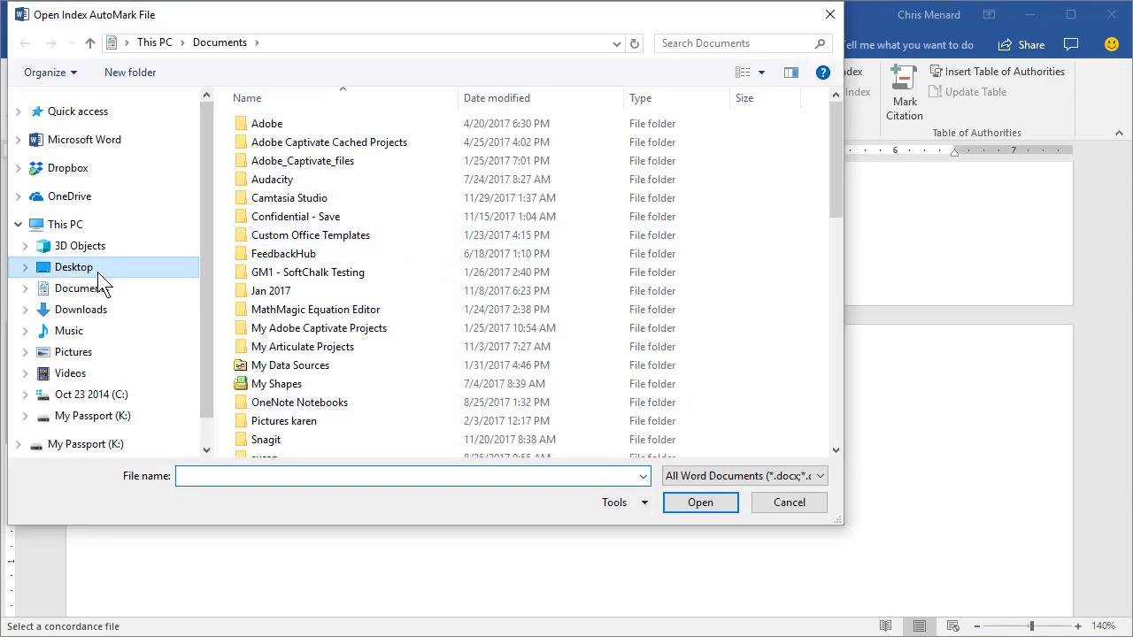
click(95, 271)
double_click(289, 254)
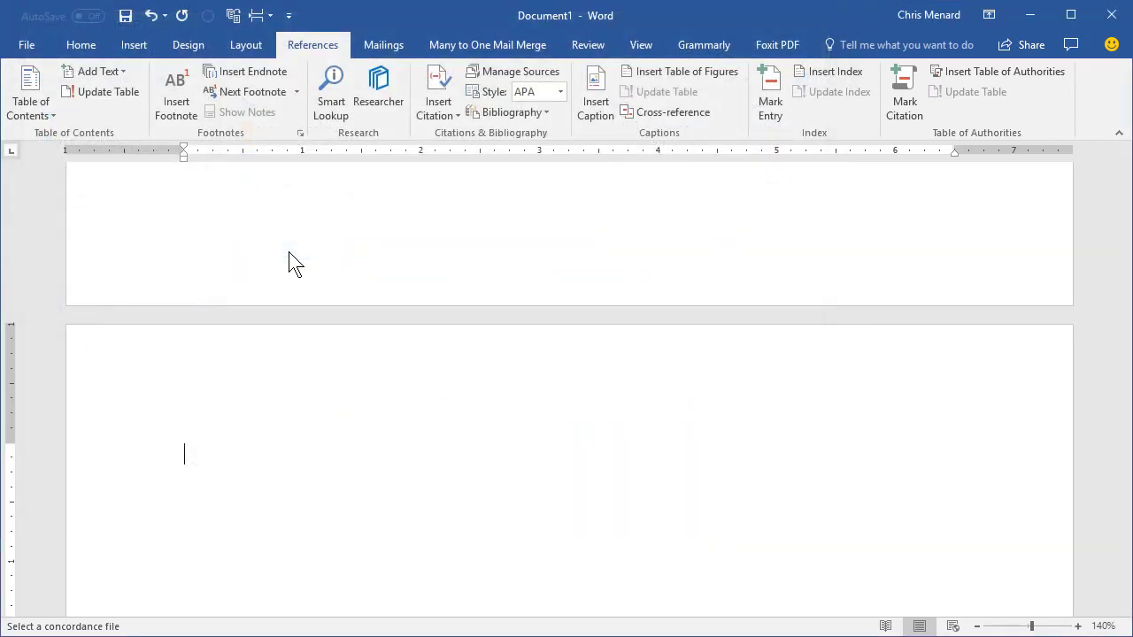
Turn off the Show/Hide ¶ formatting marks.
scroll(389, 354, down, 2)
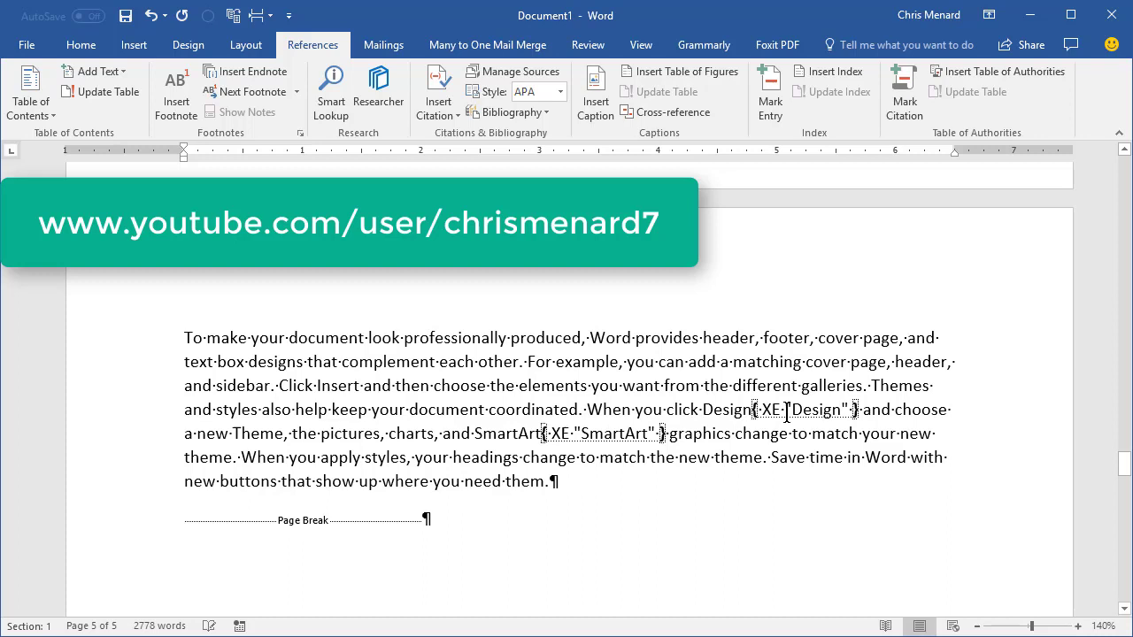
click(84, 46)
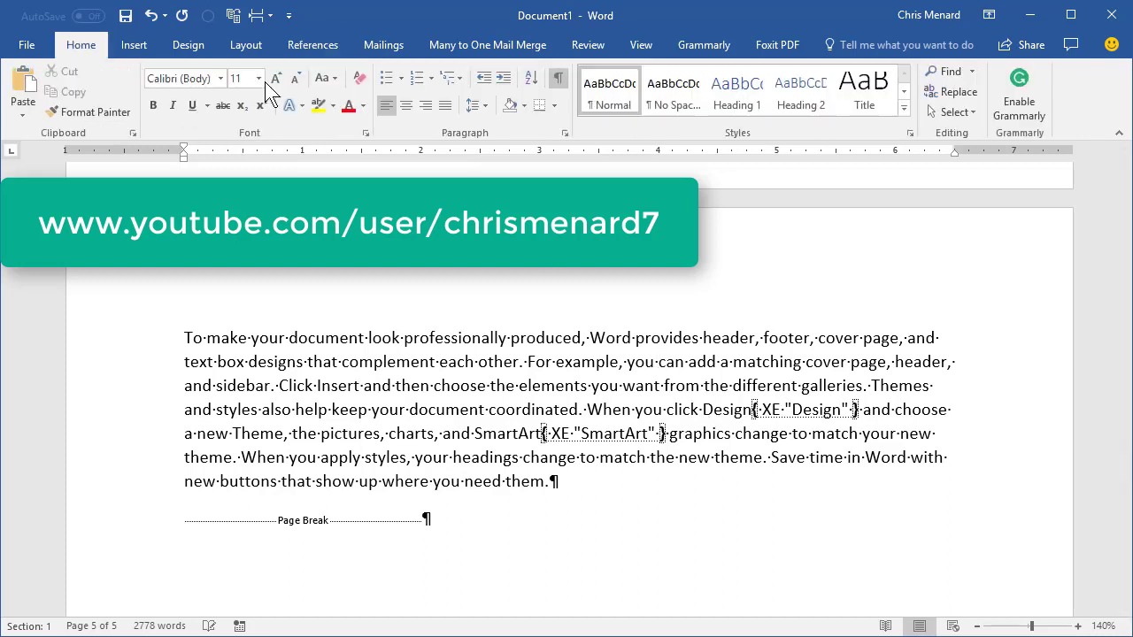
click(557, 82)
click(558, 81)
click(558, 81)
Insert a page break after the last paragraph to start a blank page.
scroll(568, 425, down, 1)
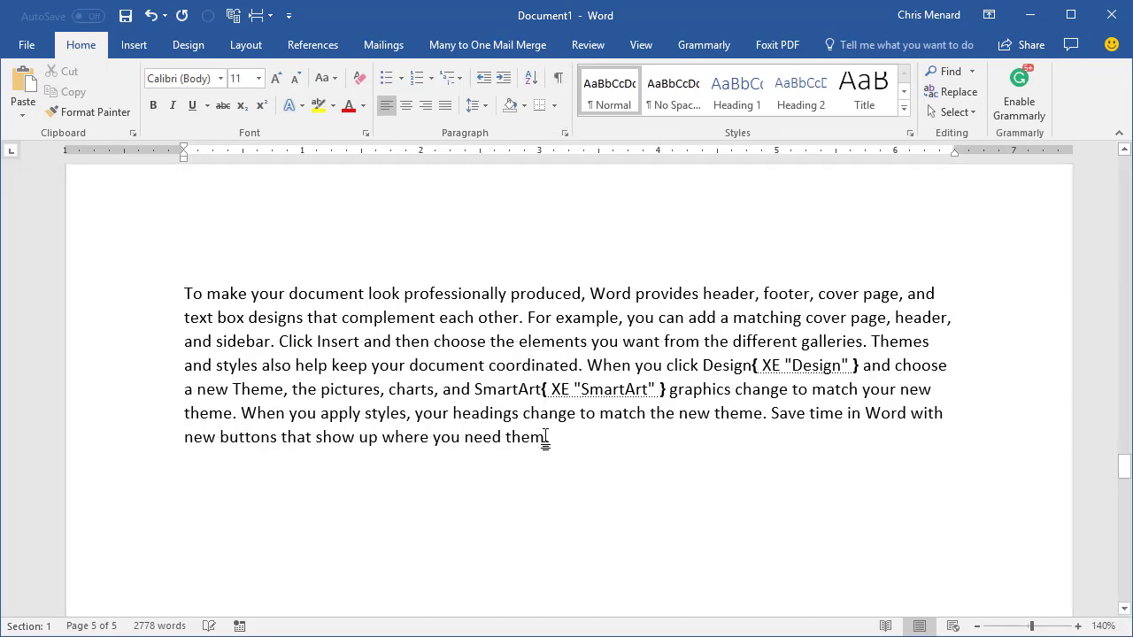
scroll(568, 426, down, 2)
click(567, 387)
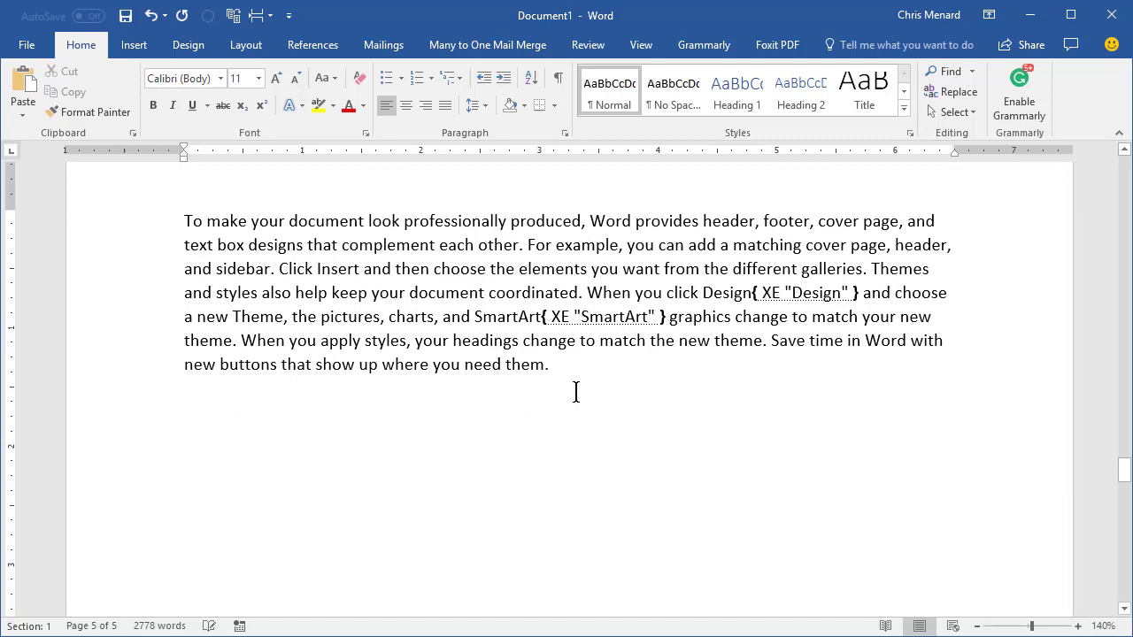
key(ctrl+Return)
scroll(575, 392, up, 4)
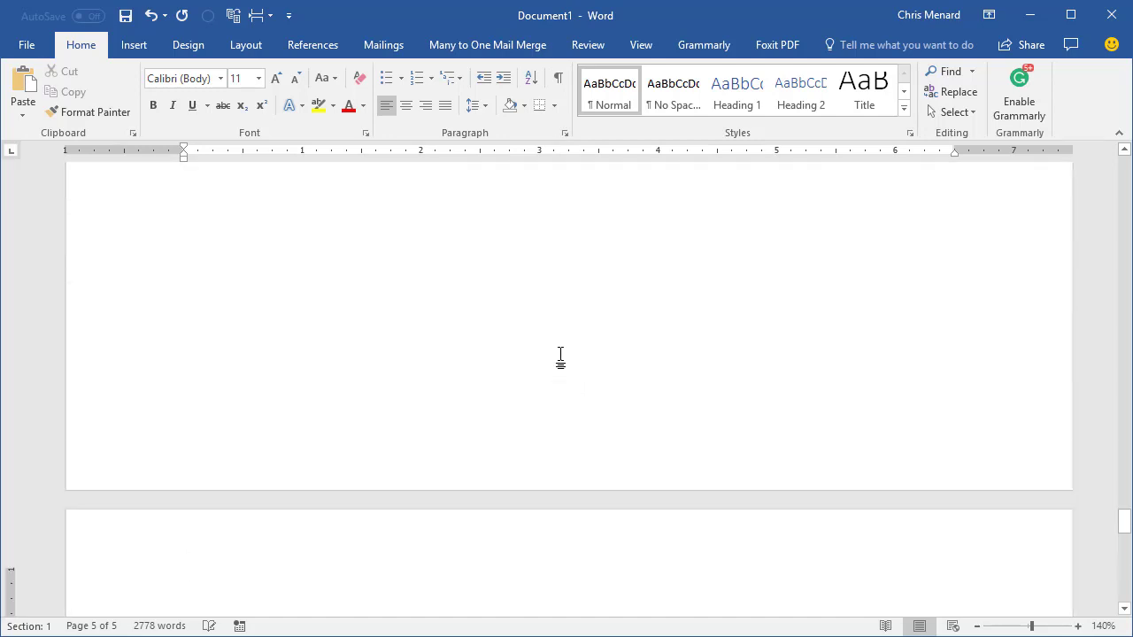
scroll(560, 357, up, 2)
scroll(557, 298, up, 8)
scroll(559, 298, up, 2)
scroll(557, 299, down, 8)
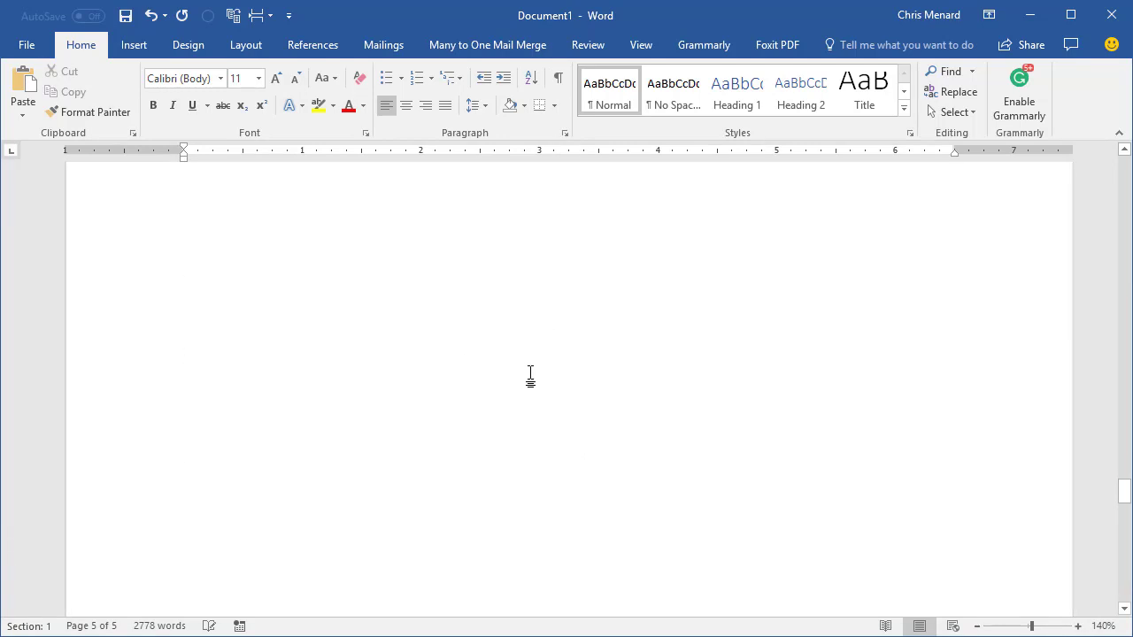
scroll(531, 374, down, 6)
scroll(416, 397, down, 2)
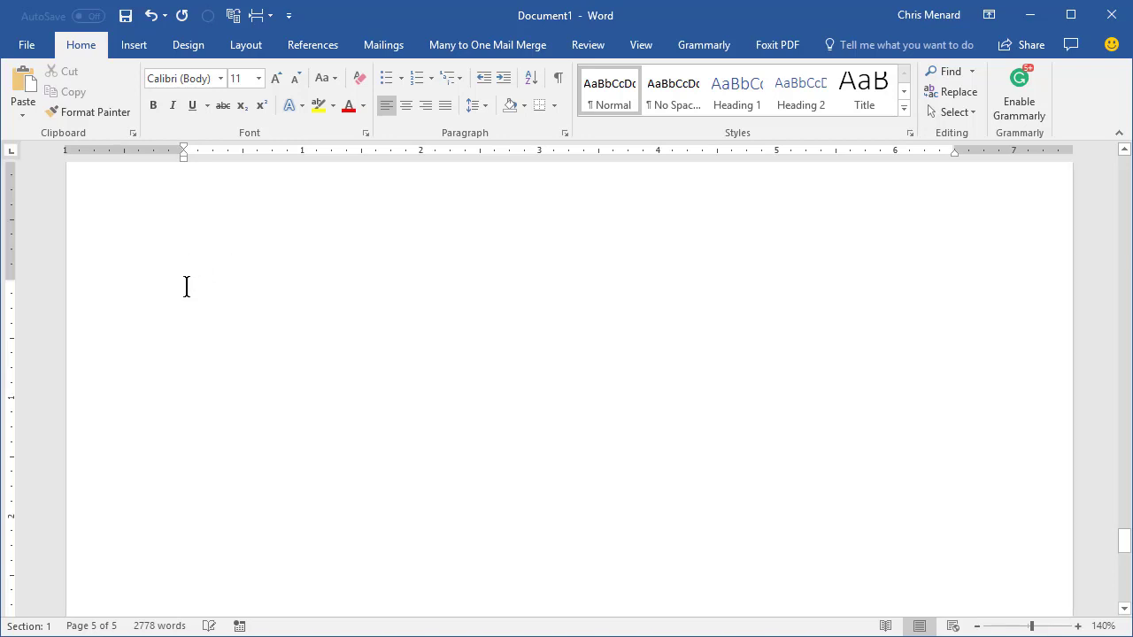
Insert a one-column Fancy index listing Design, SmartArt and Video with page numbers.
click(319, 46)
click(836, 75)
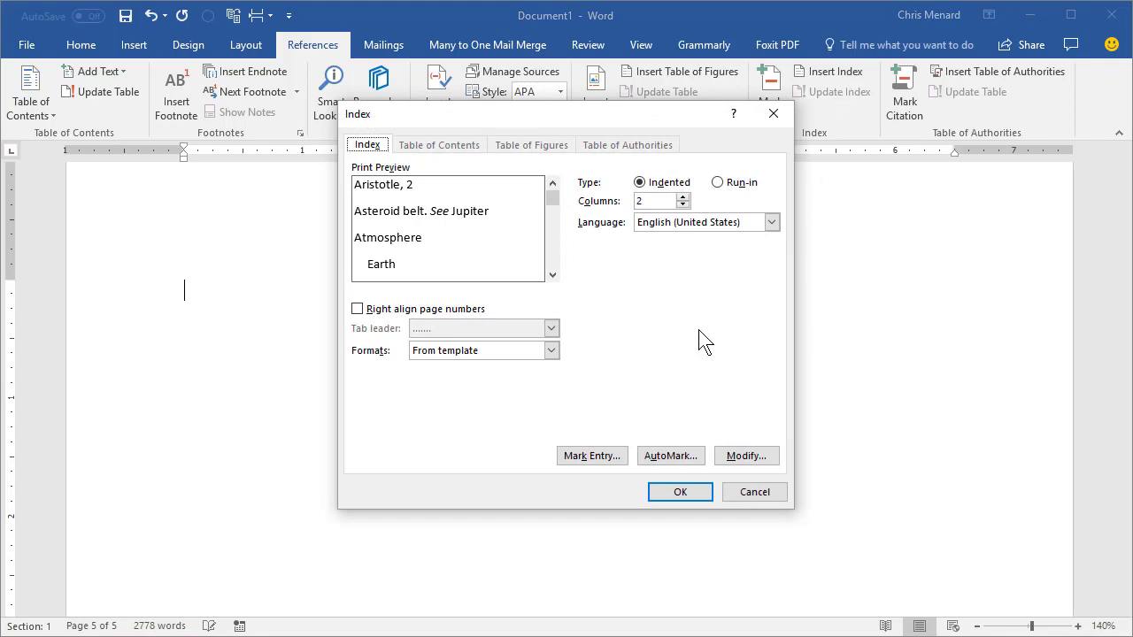
click(473, 354)
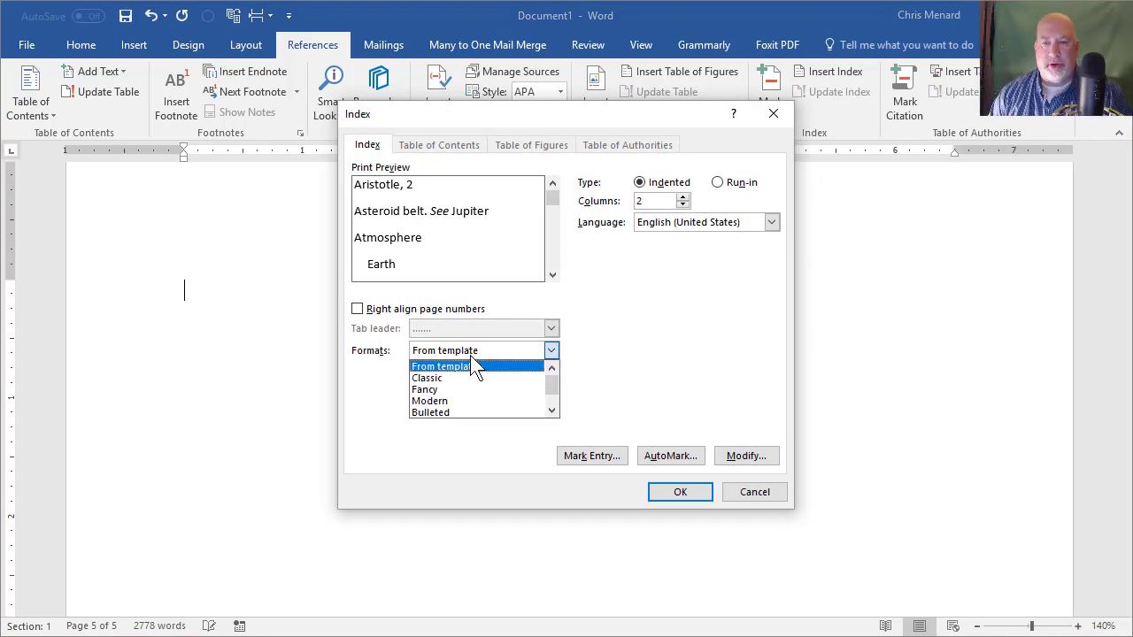
click(457, 387)
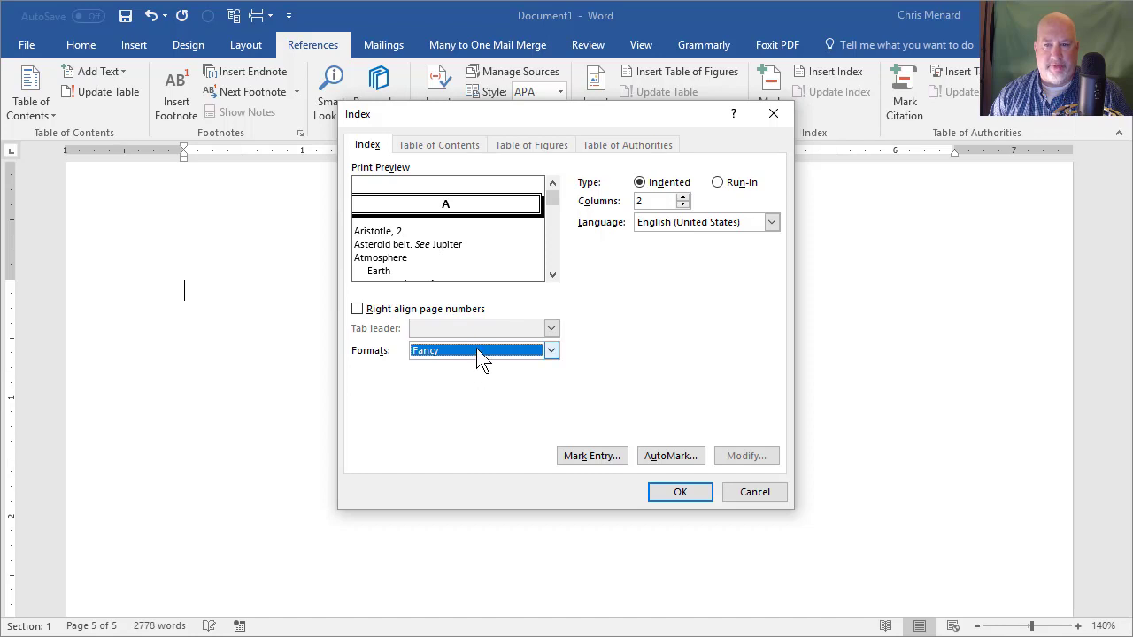
click(476, 349)
click(467, 381)
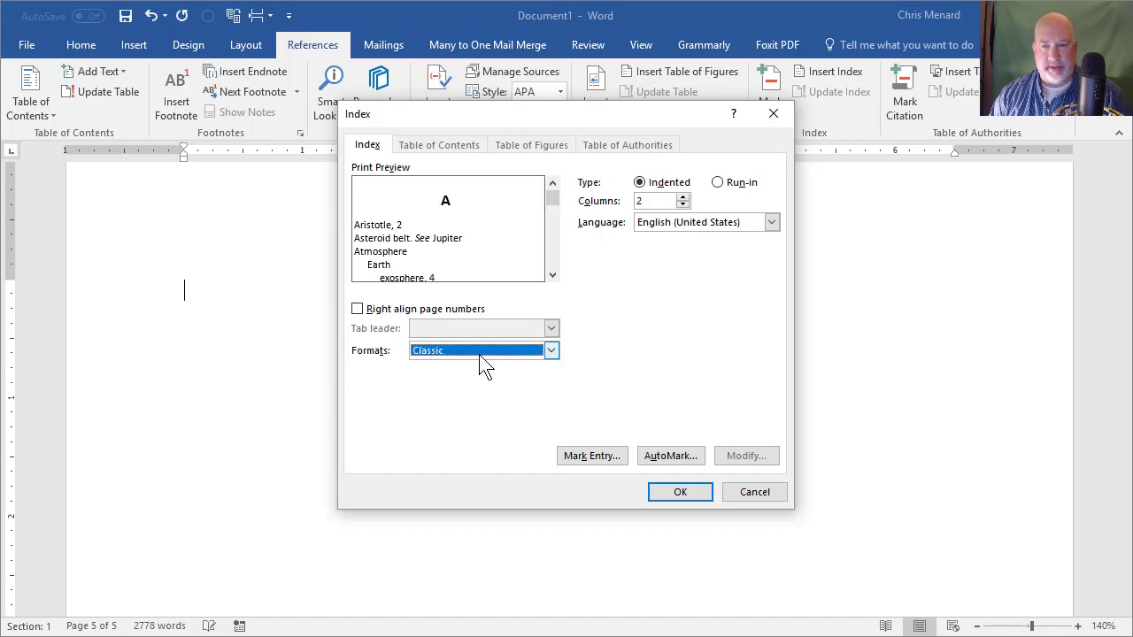
click(478, 351)
click(466, 388)
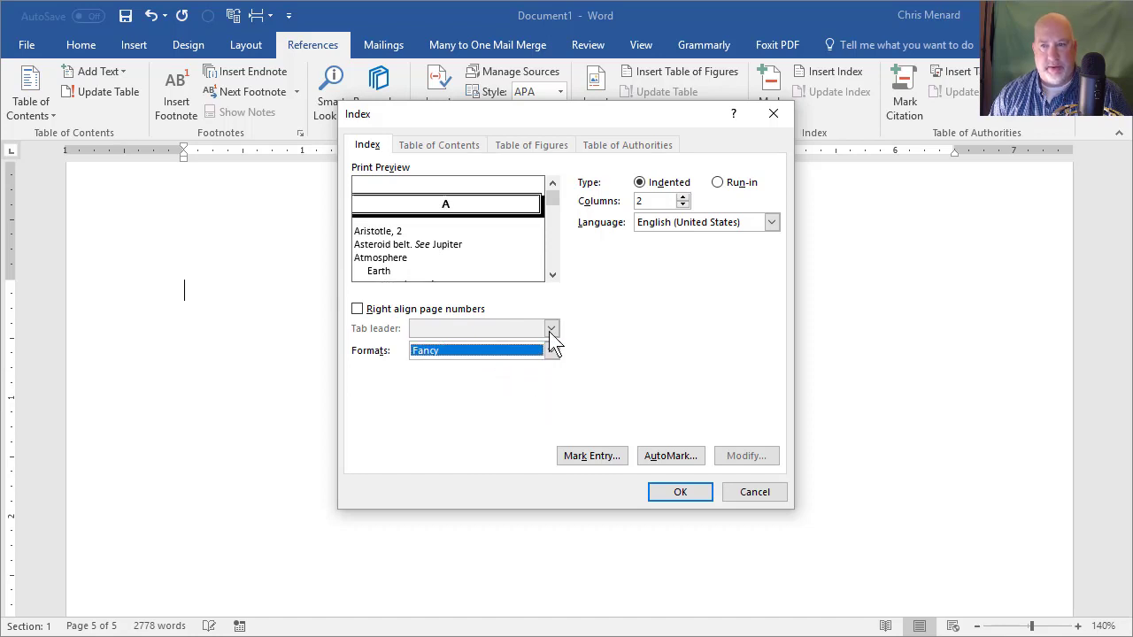
click(683, 205)
click(680, 494)
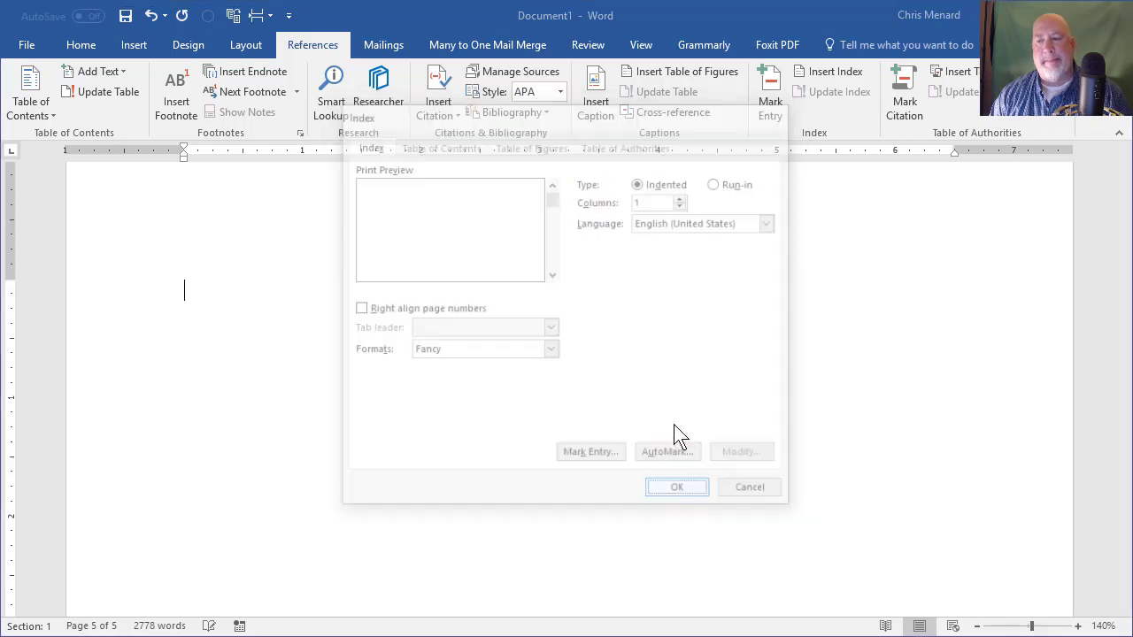
Check the unindexed lowercase word 'charts' in the text, then list the open documents.
scroll(677, 407, down, 1)
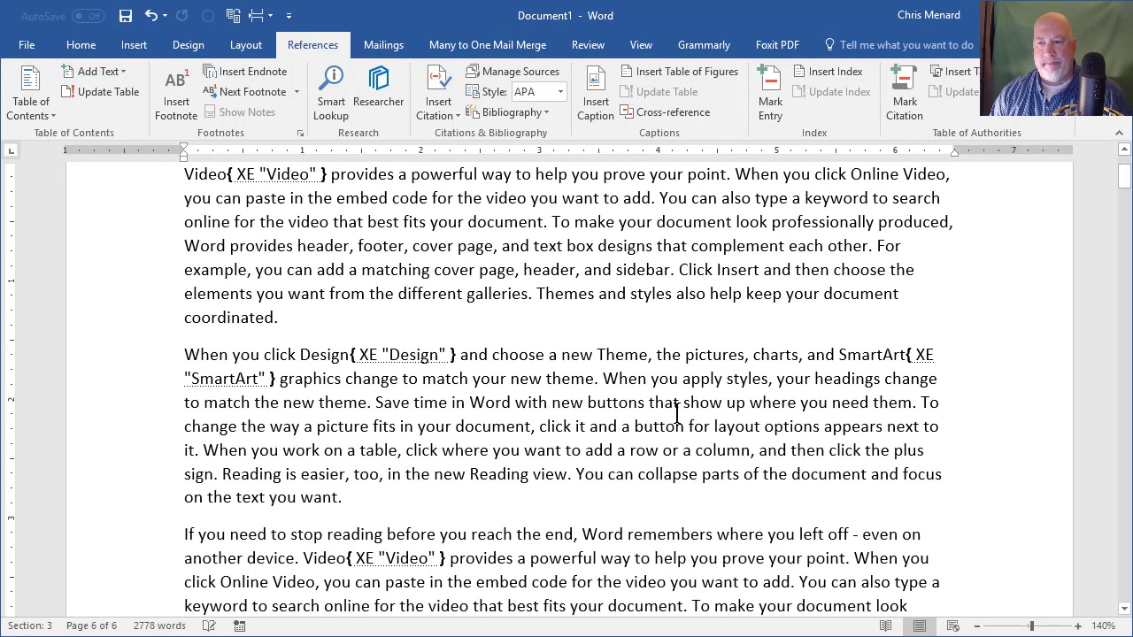
double_click(773, 354)
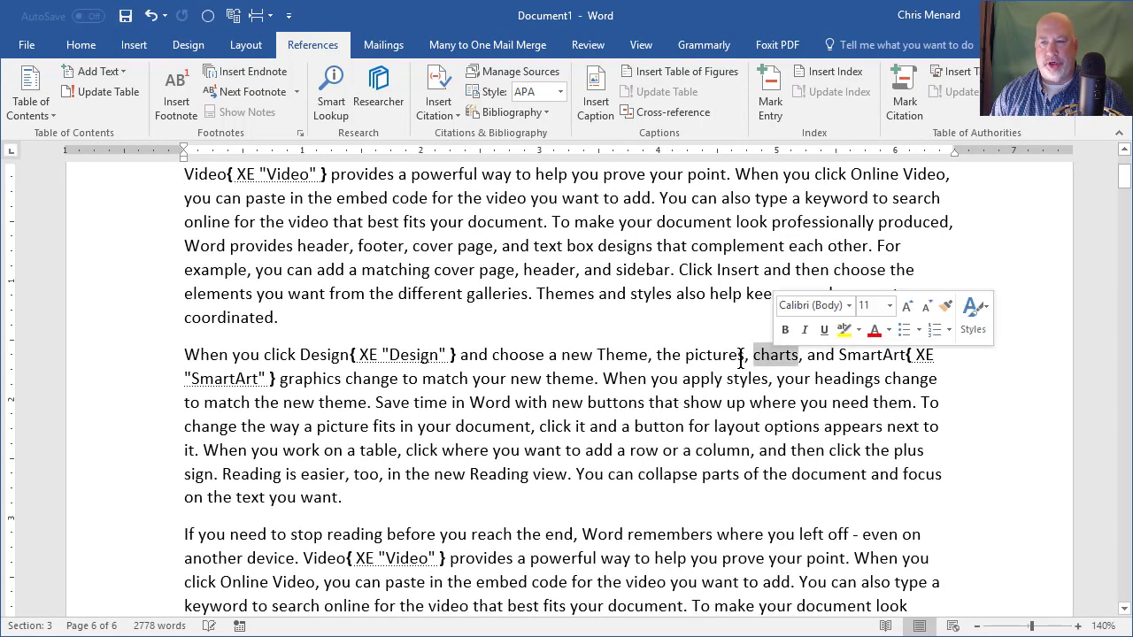
click(740, 356)
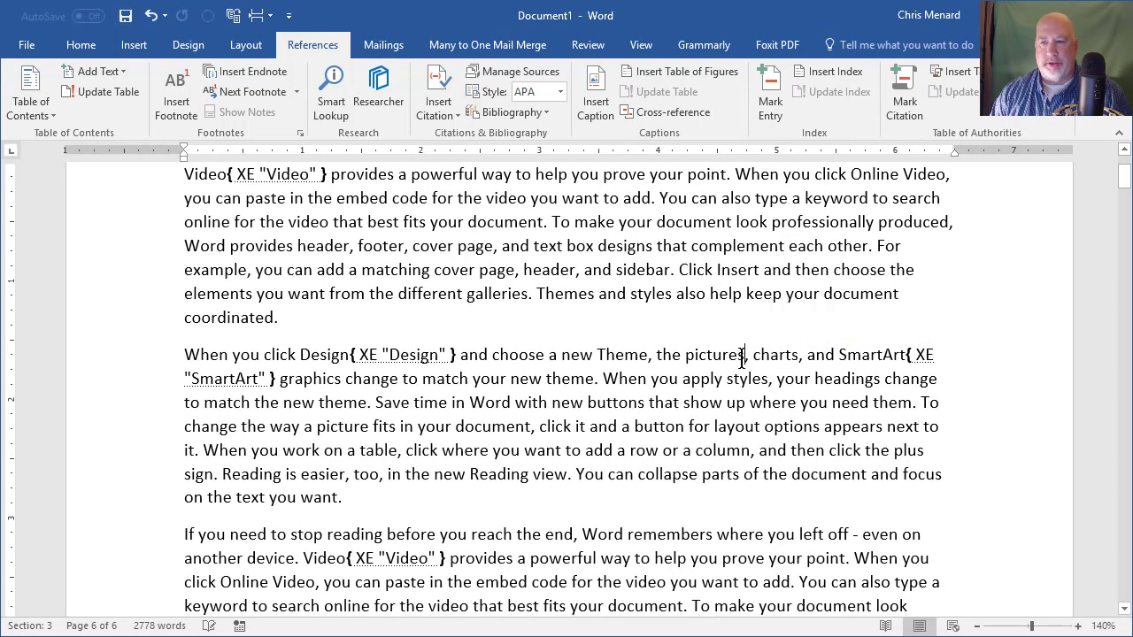
click(633, 44)
click(896, 104)
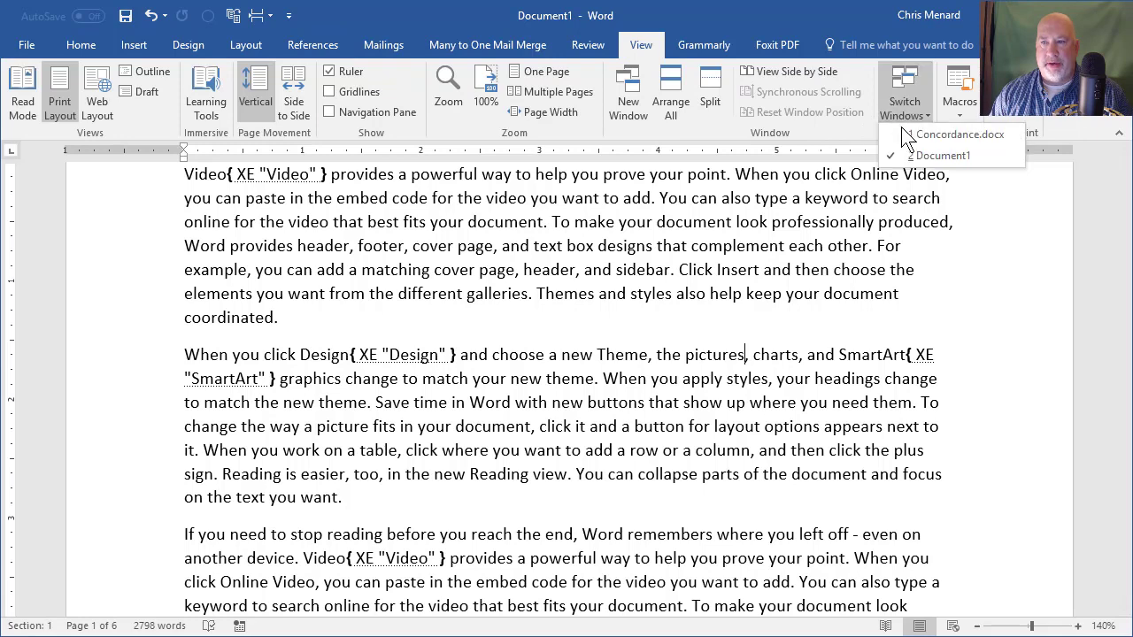
In Concordance.docx, paste a copy of the eight-row table below the original.
click(907, 134)
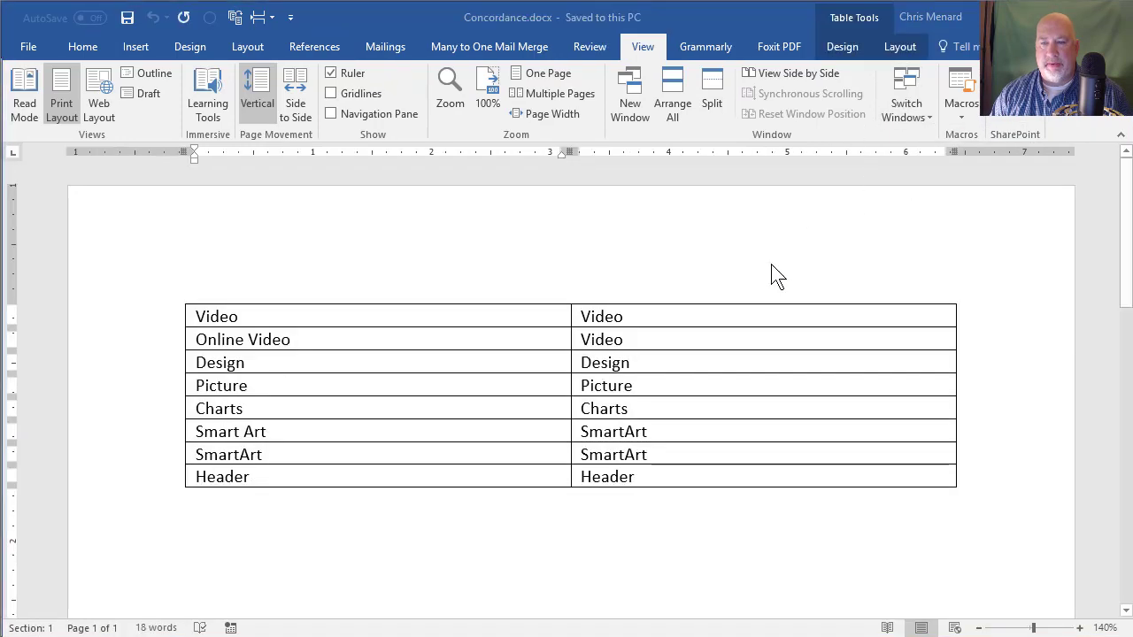
click(252, 404)
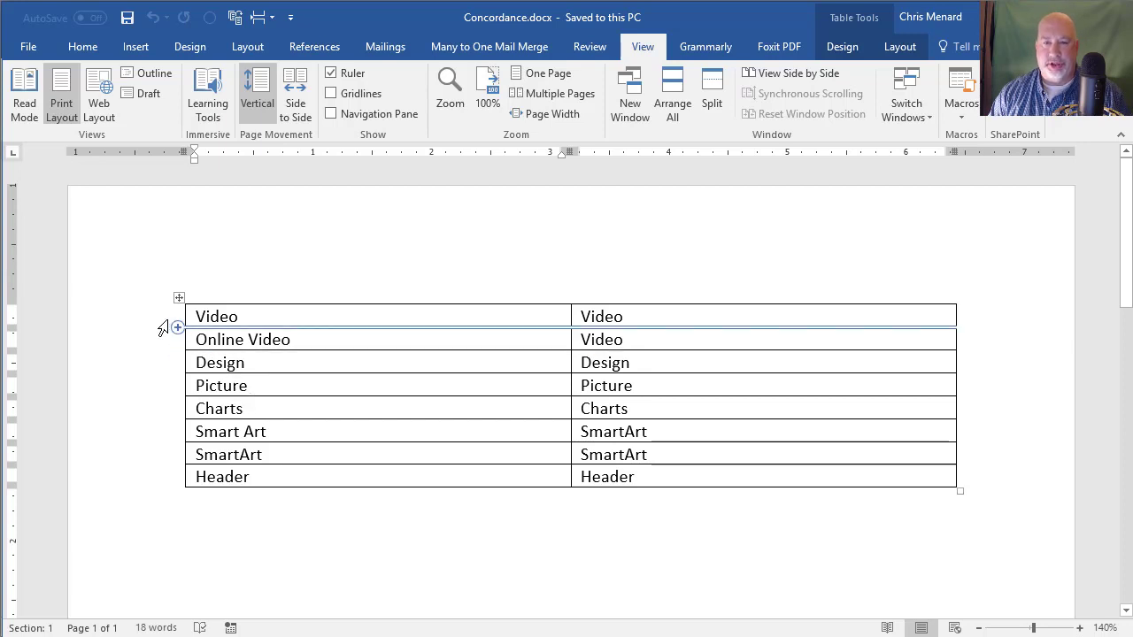
mouse_move(182, 328)
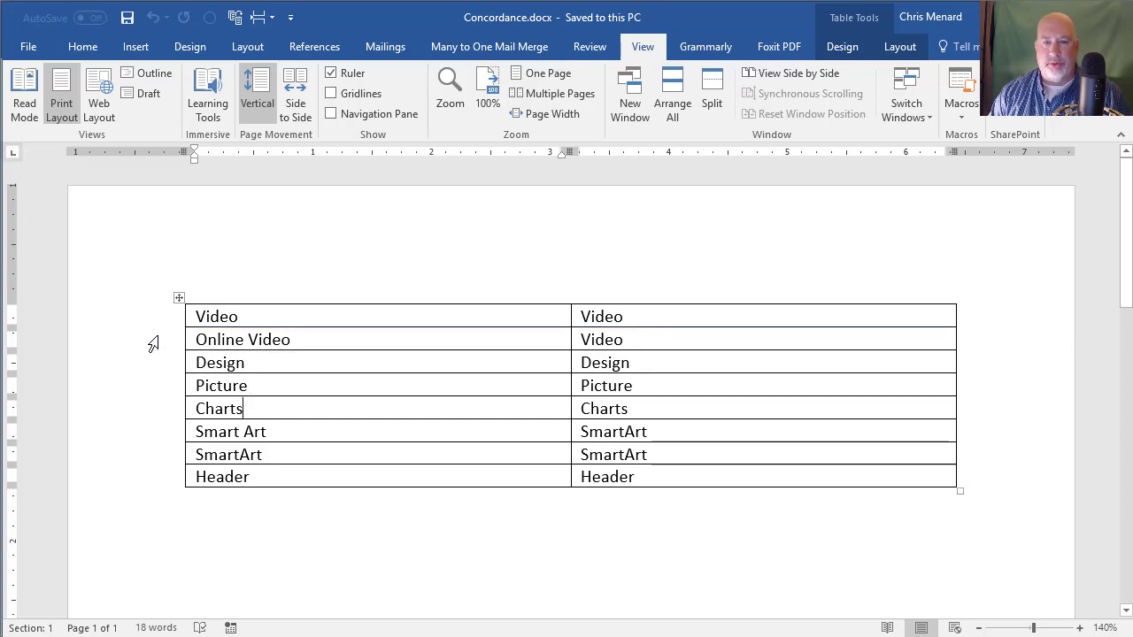
drag(152, 316, 149, 476)
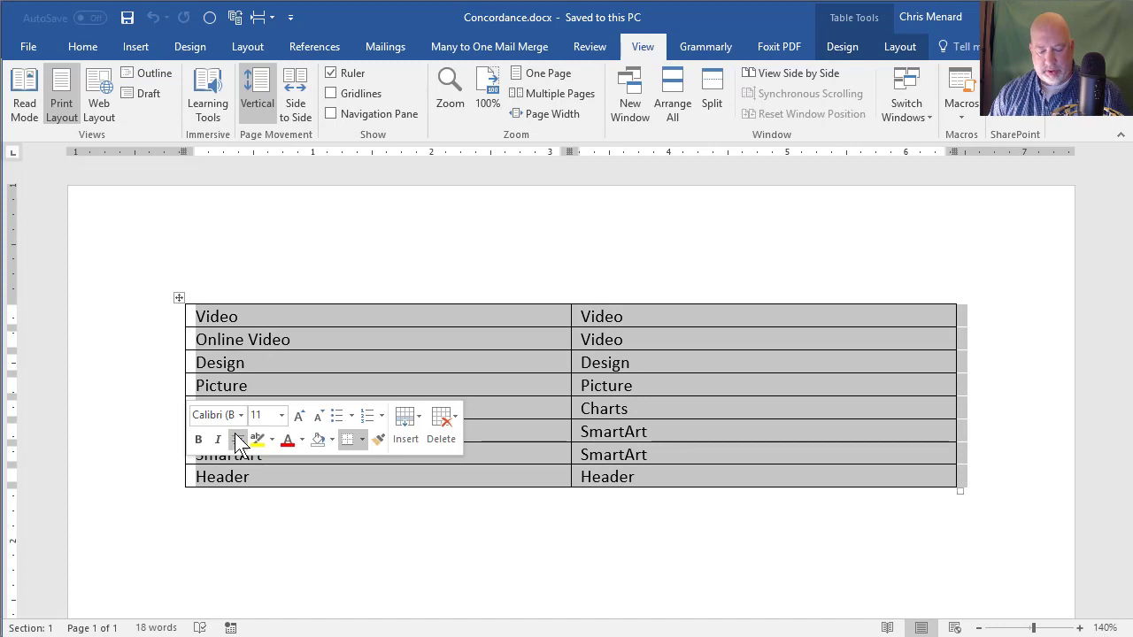
click(203, 504)
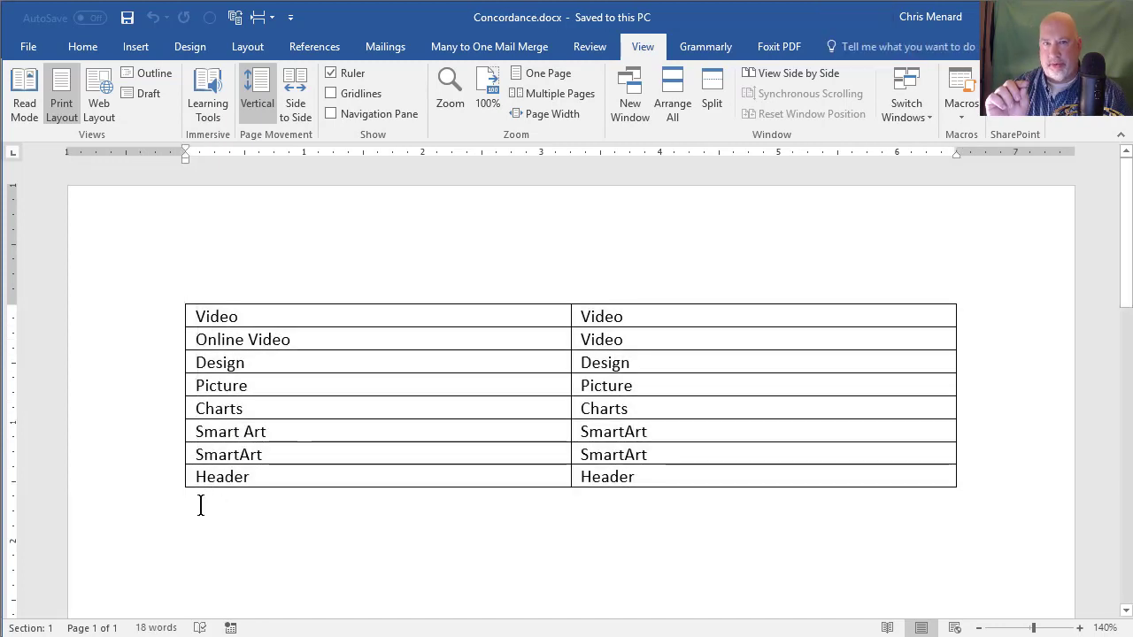
text(Video	Video Online Video	Video Design	Design Picture	Picture Charts	Charts Smart Art	SmartArt SmartArt	SmartArt Header	Header)
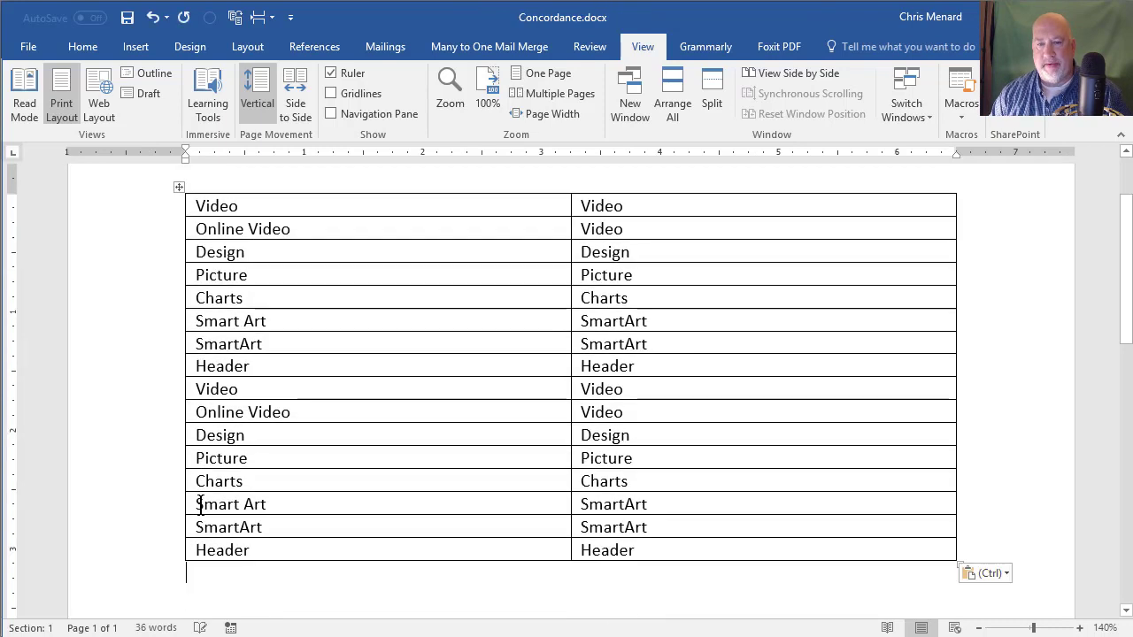
Make the copied left-column entries lowercase and save the concordance document.
drag(186, 390, 193, 550)
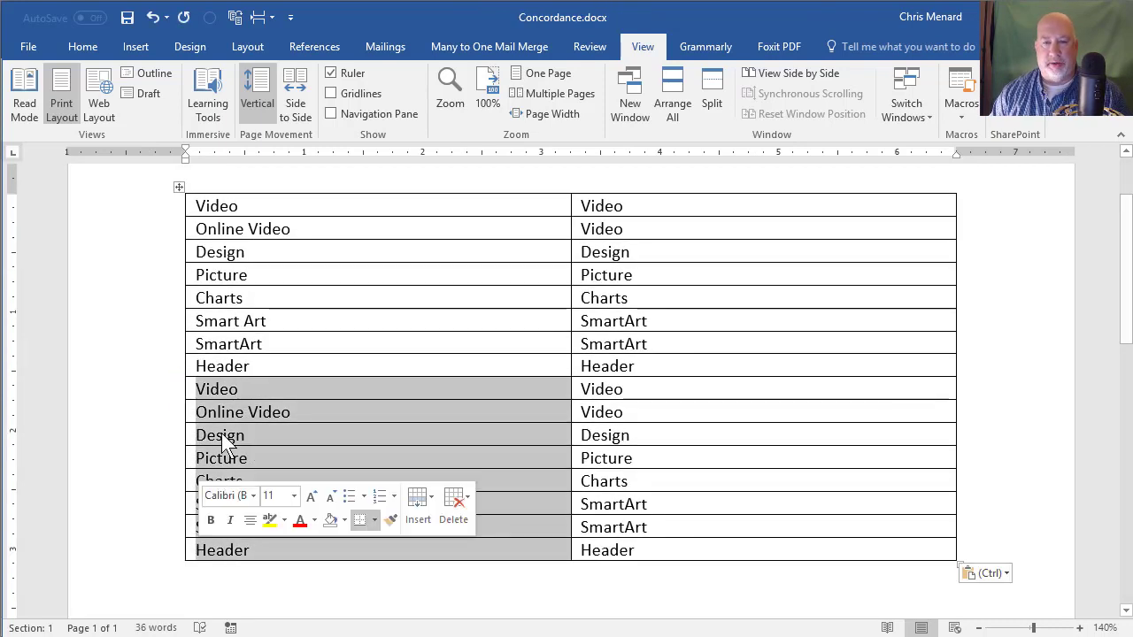
click(89, 45)
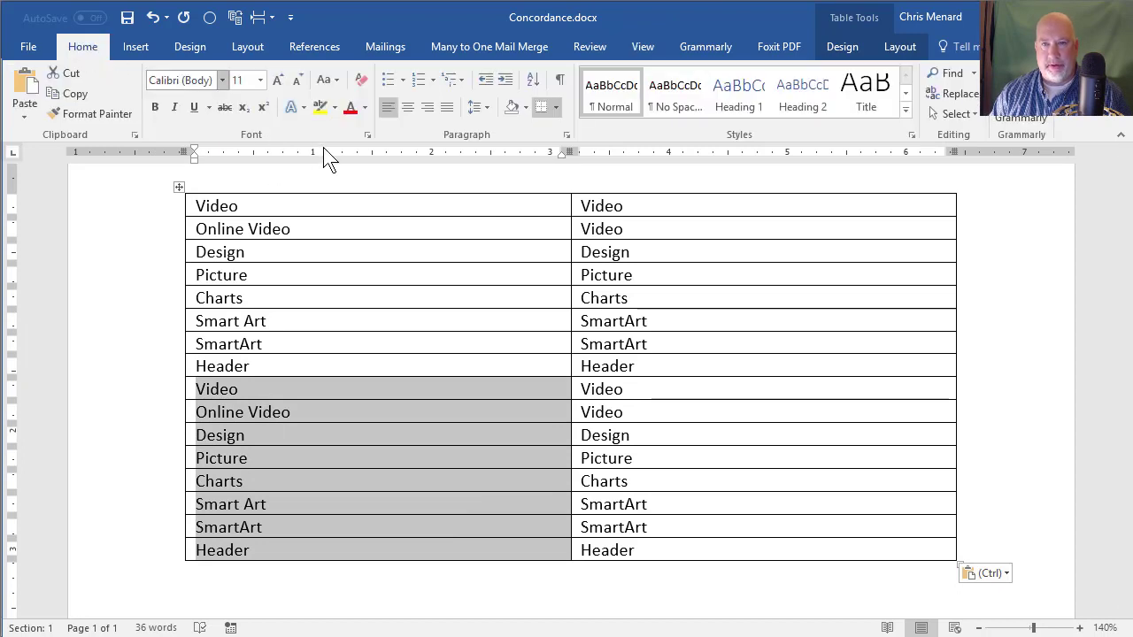
click(335, 81)
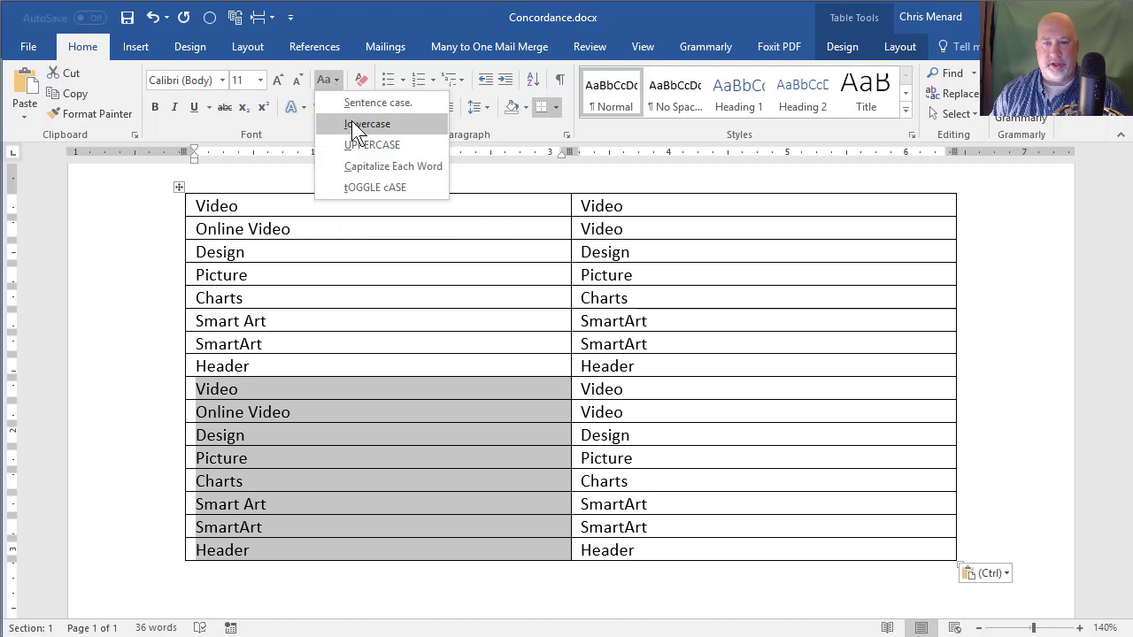
click(354, 124)
click(284, 388)
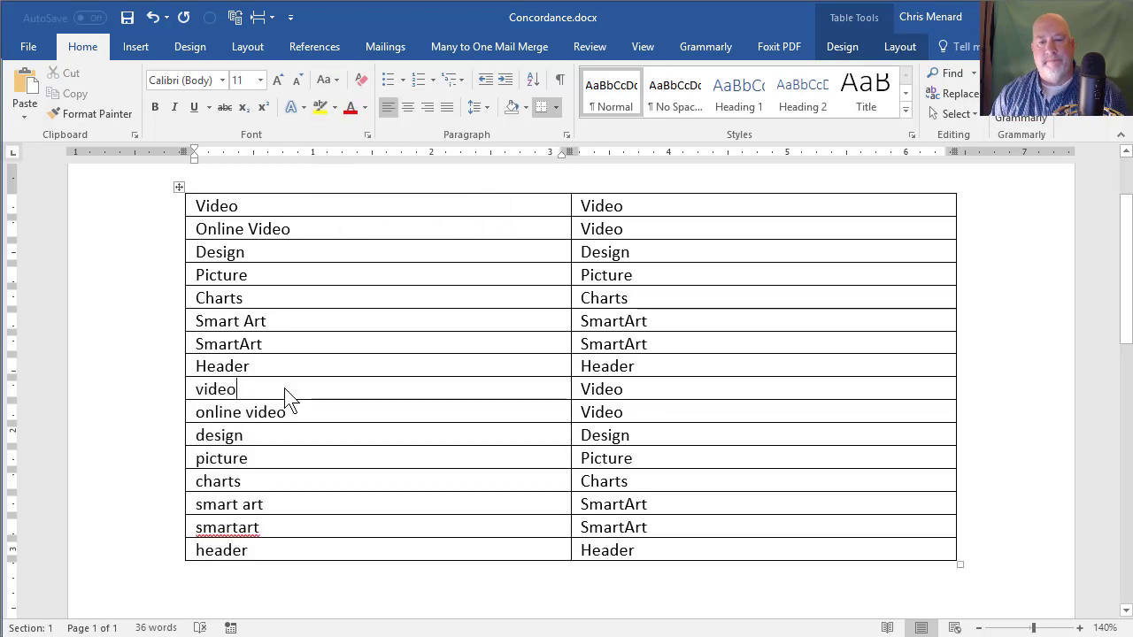
click(128, 18)
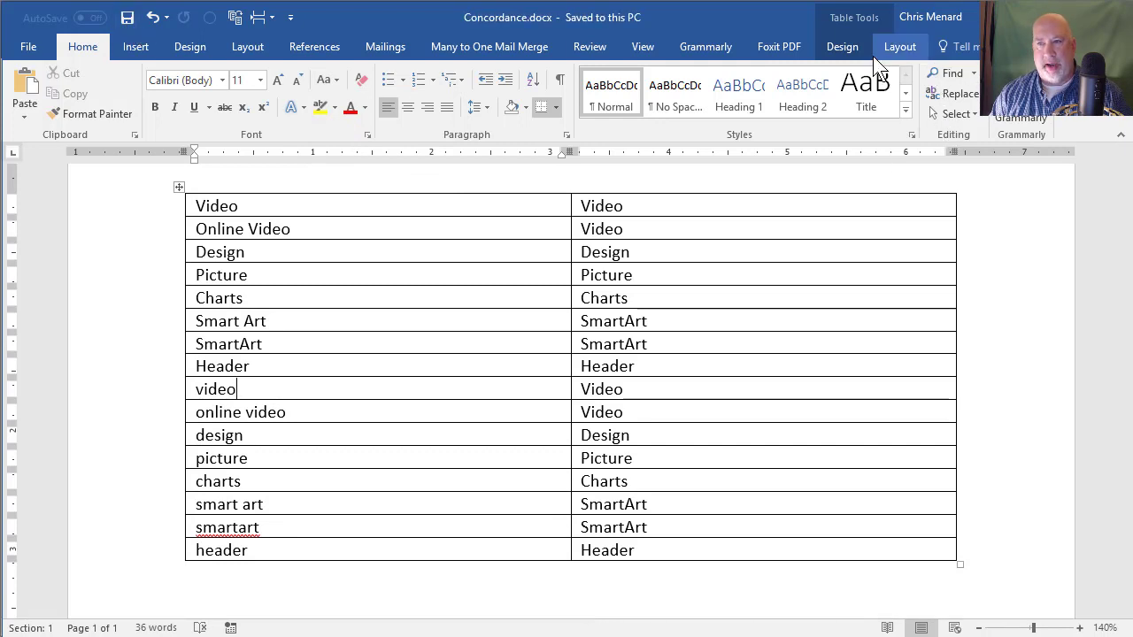
click(647, 46)
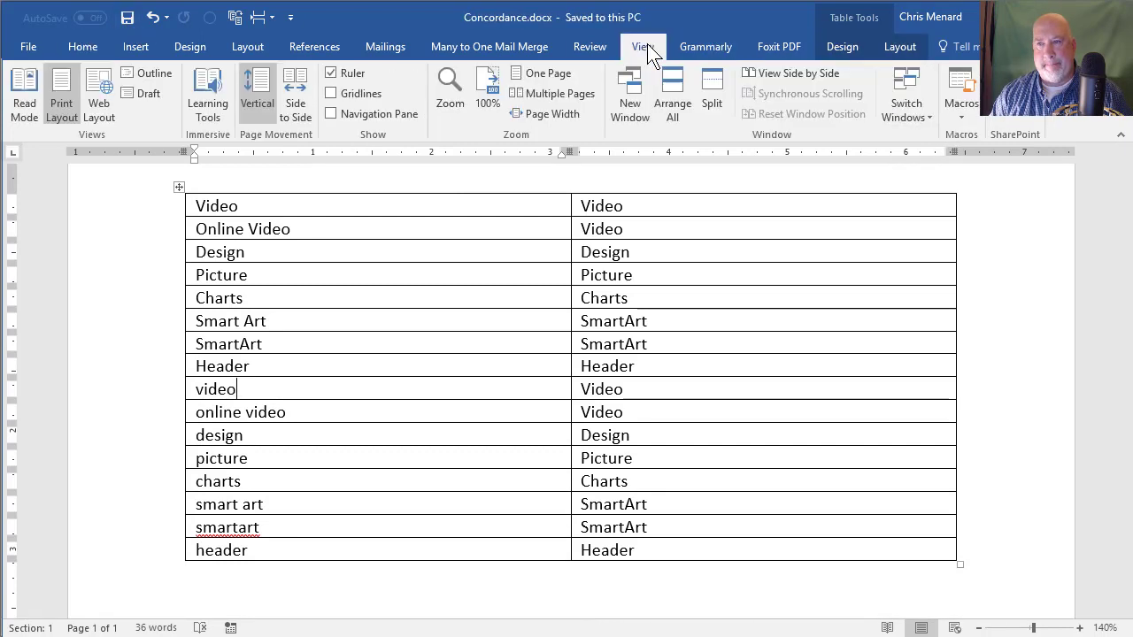
In Document1, delete the old Fancy index from D through Video on the last page.
click(919, 110)
click(929, 152)
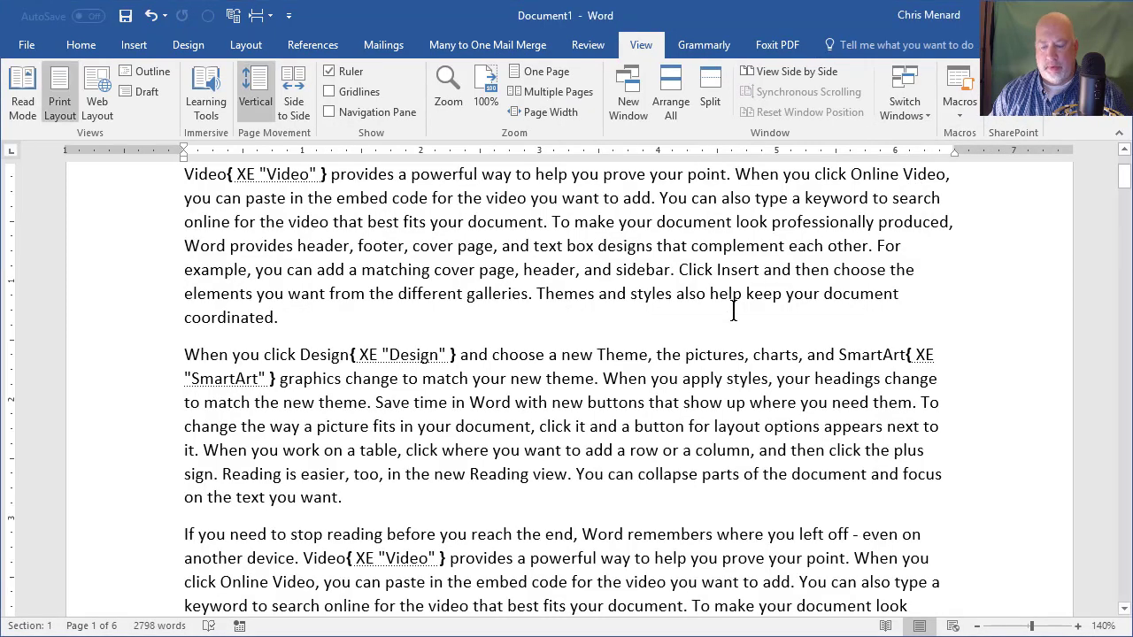
key(ctrl+End)
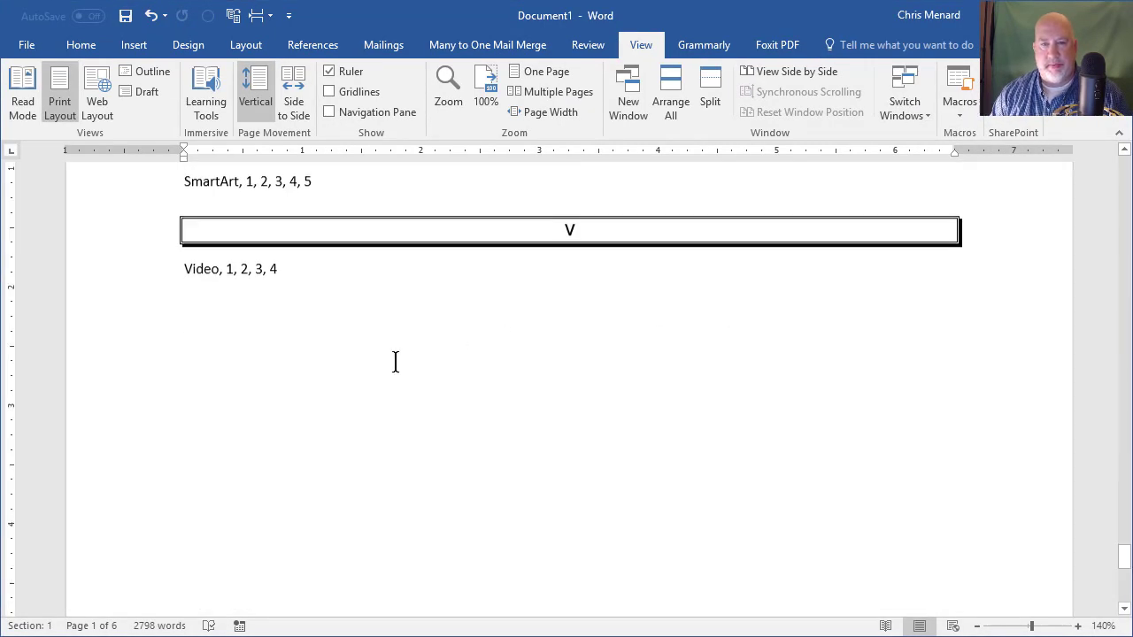
scroll(255, 278, up, 3)
drag(180, 257, 361, 520)
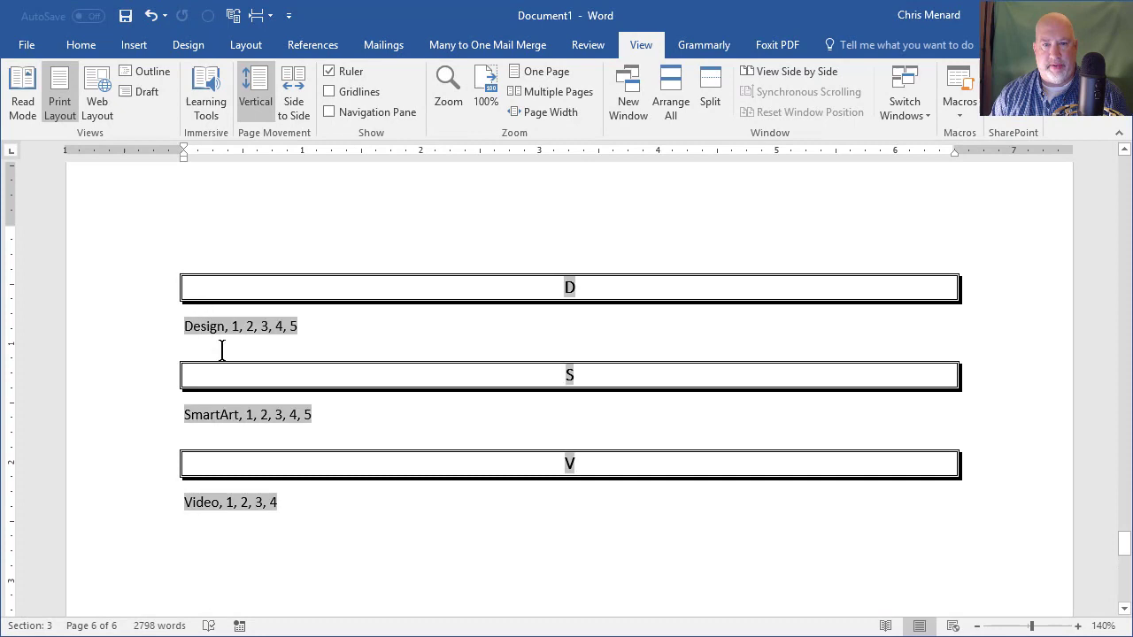
key(Delete)
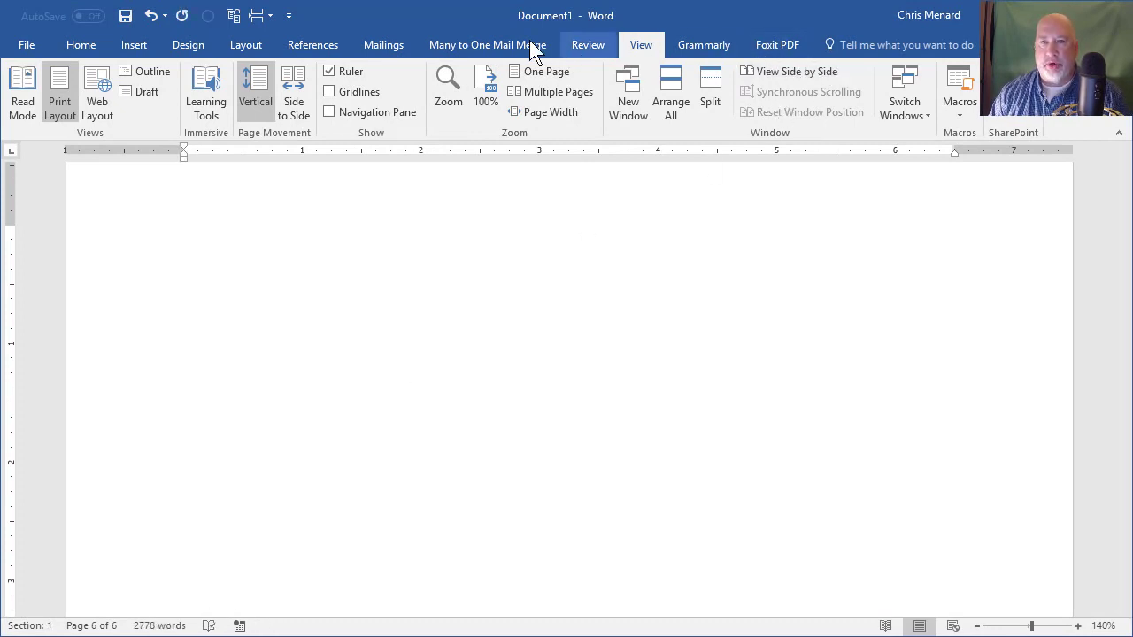
click(341, 44)
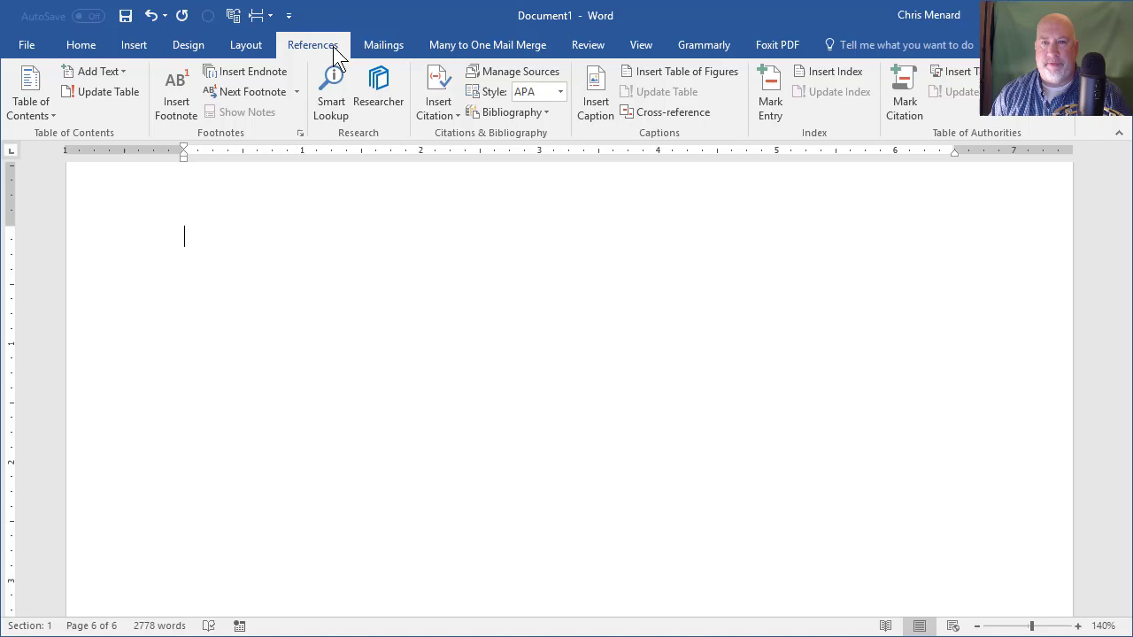
AutoMark index entries using Concordance.docx from the Desktop, marking 38 entries.
click(843, 71)
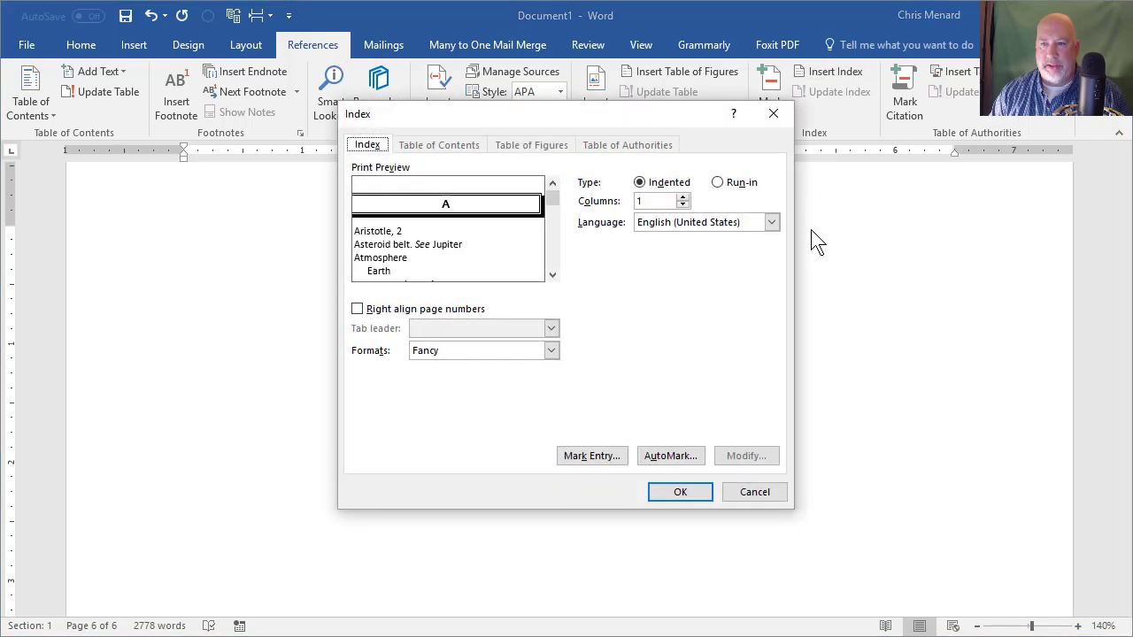
click(670, 455)
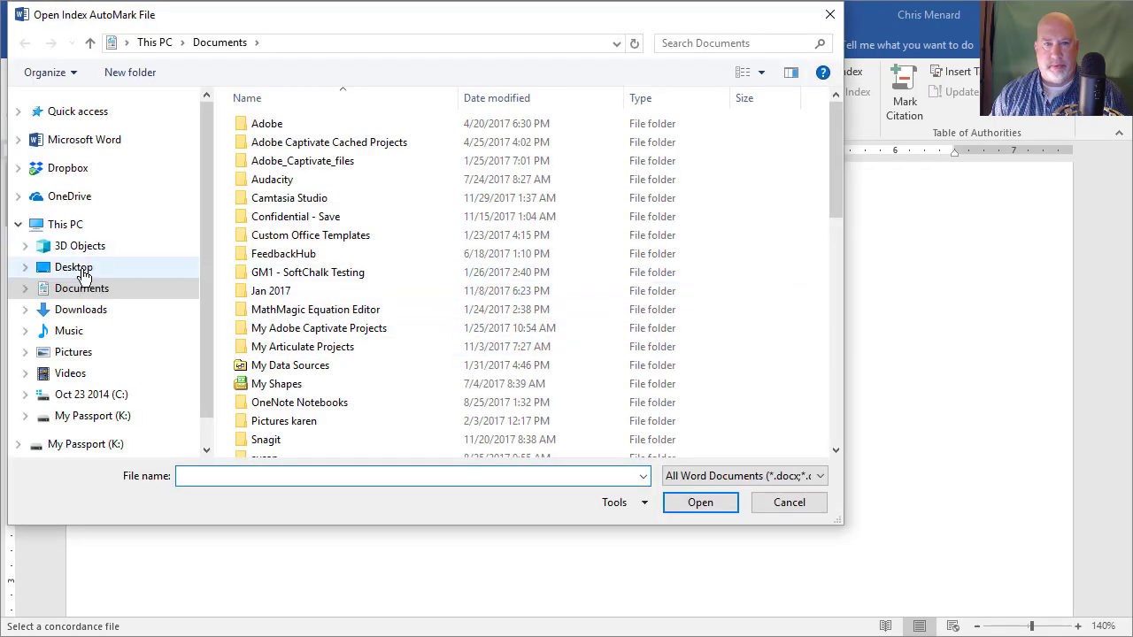
click(80, 270)
click(295, 254)
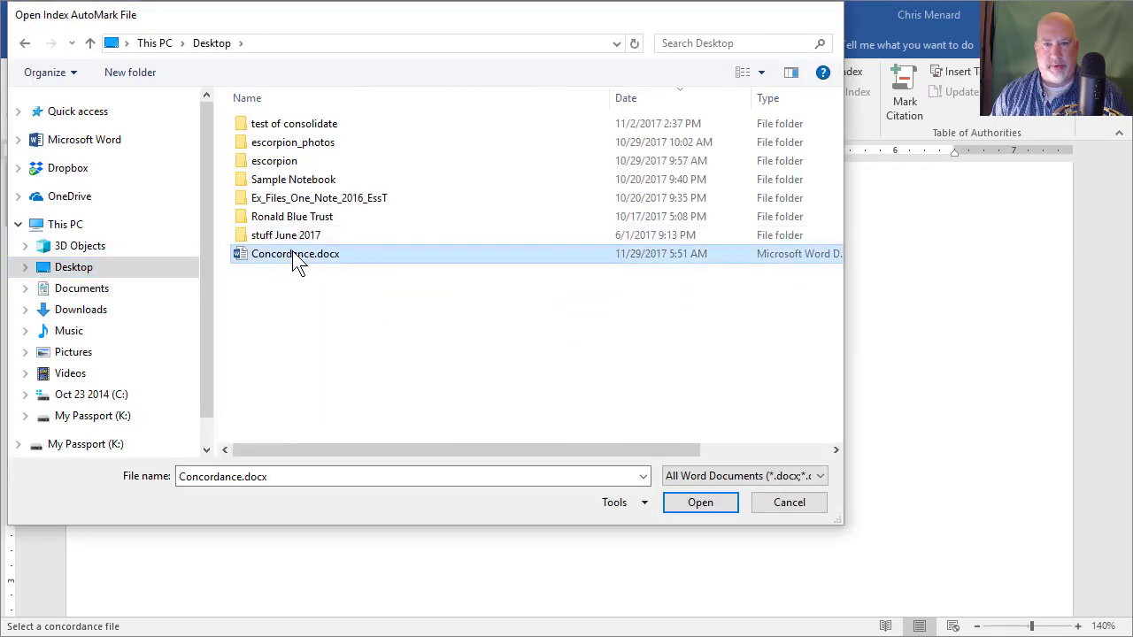
double_click(296, 254)
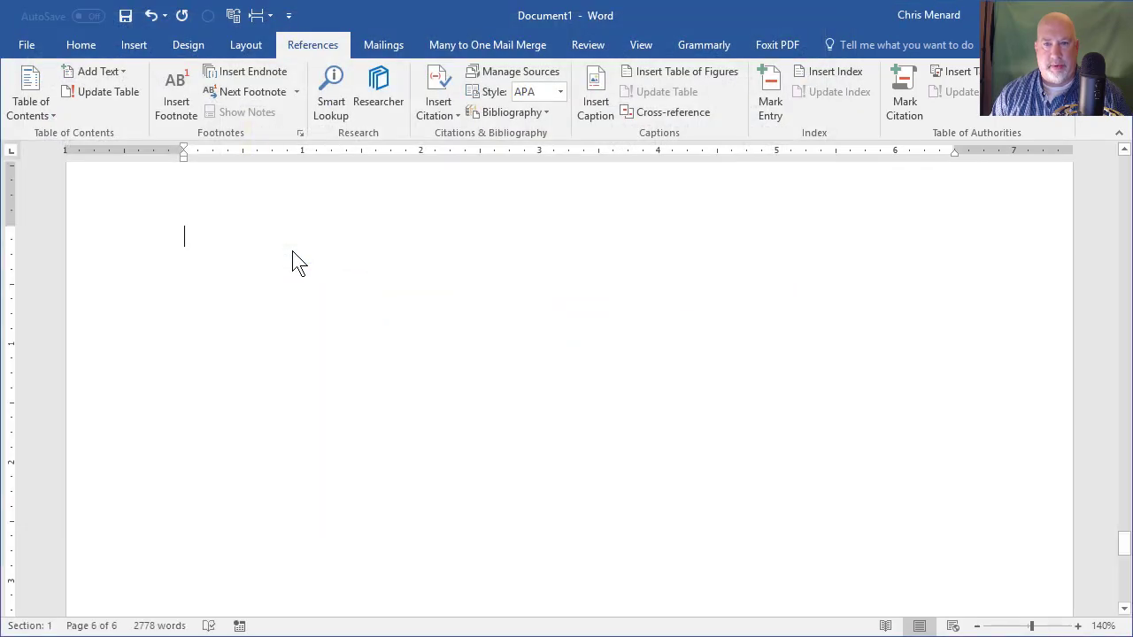
click(845, 73)
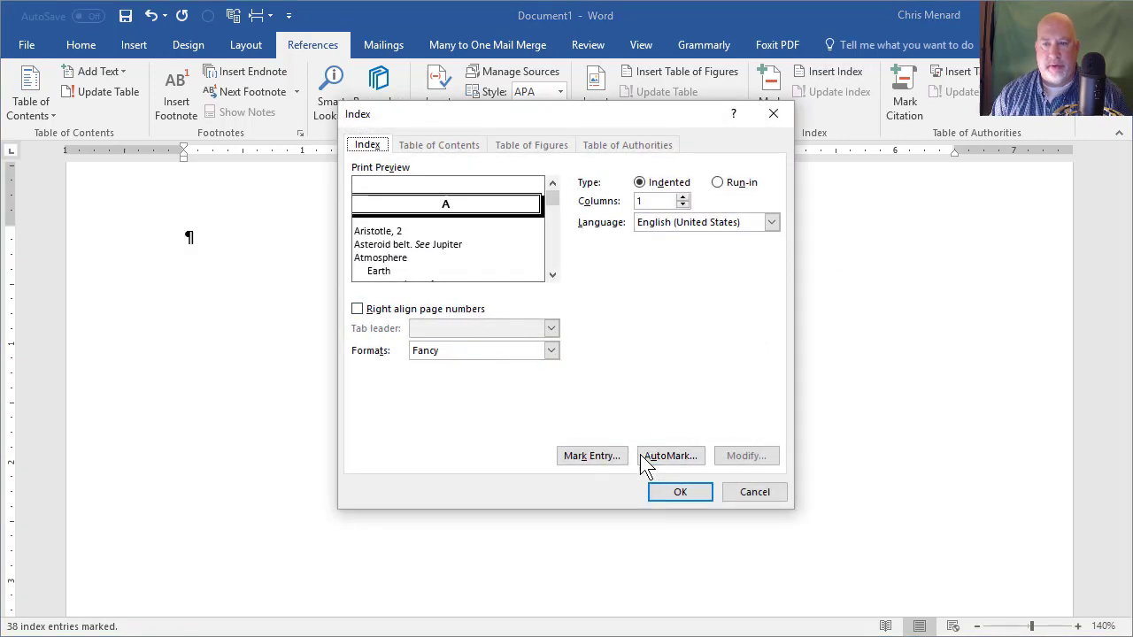
Insert the fancy index listing Charts, Design, Header, Picture, SmartArt and Video.
click(678, 486)
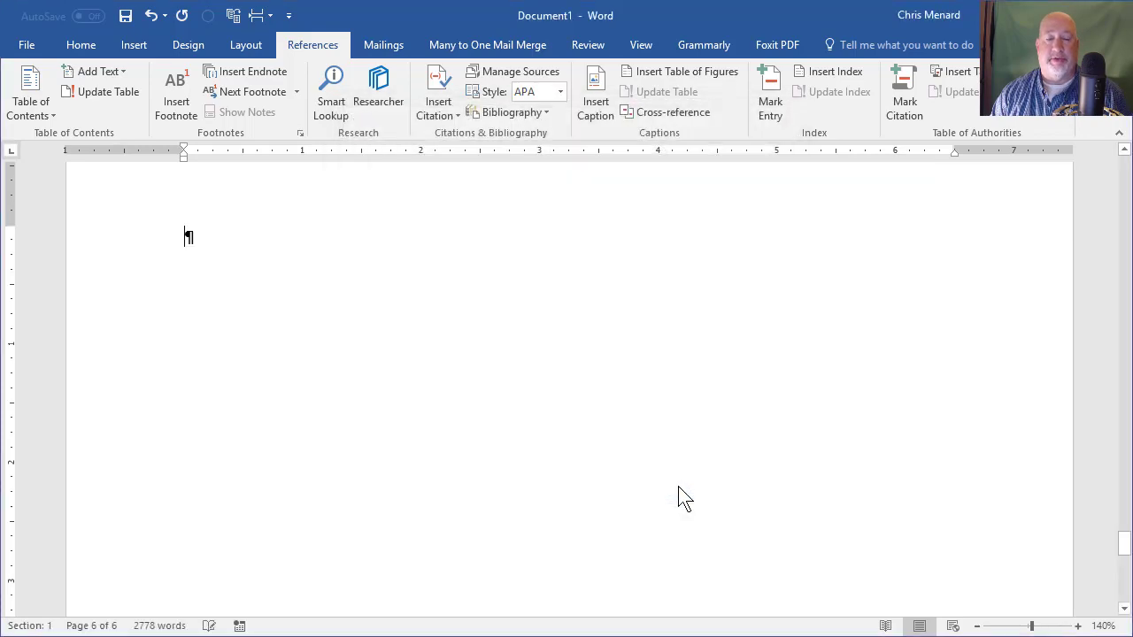
scroll(578, 210, up, 3)
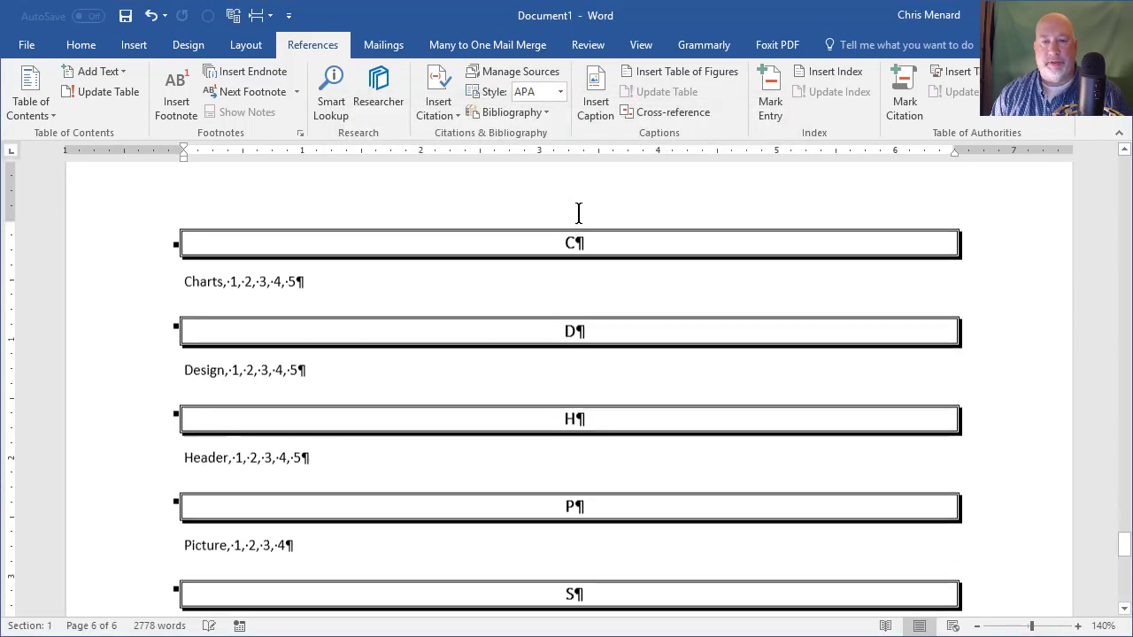
scroll(578, 213, down, 2)
scroll(578, 213, down, 1)
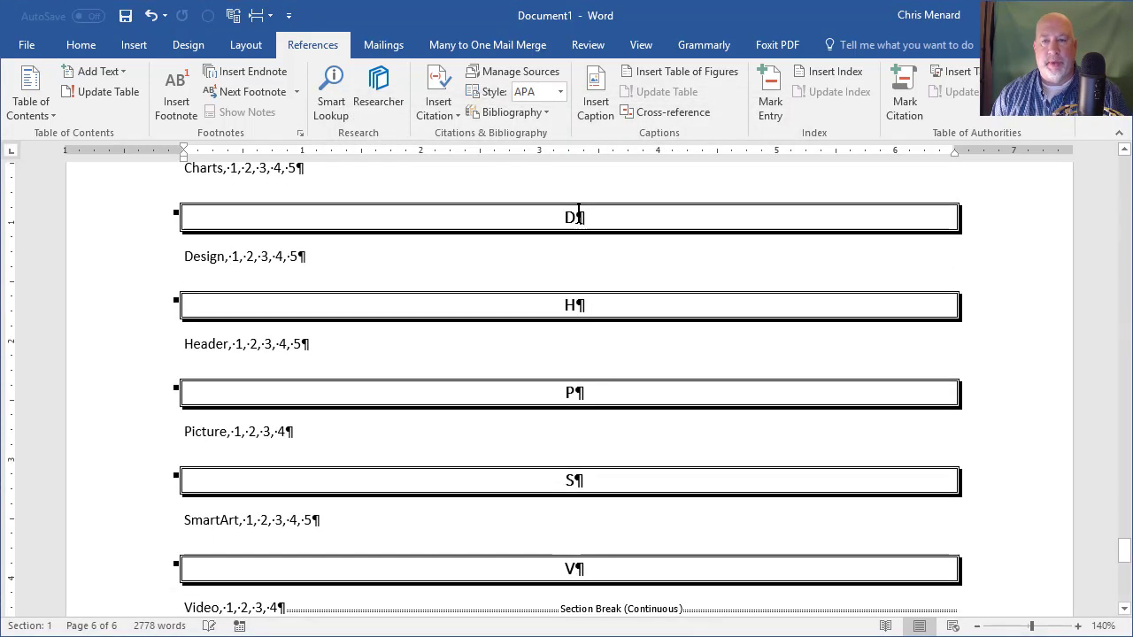
Hide formatting marks with Show/Hide ¶ and review the document's XE fields.
click(90, 50)
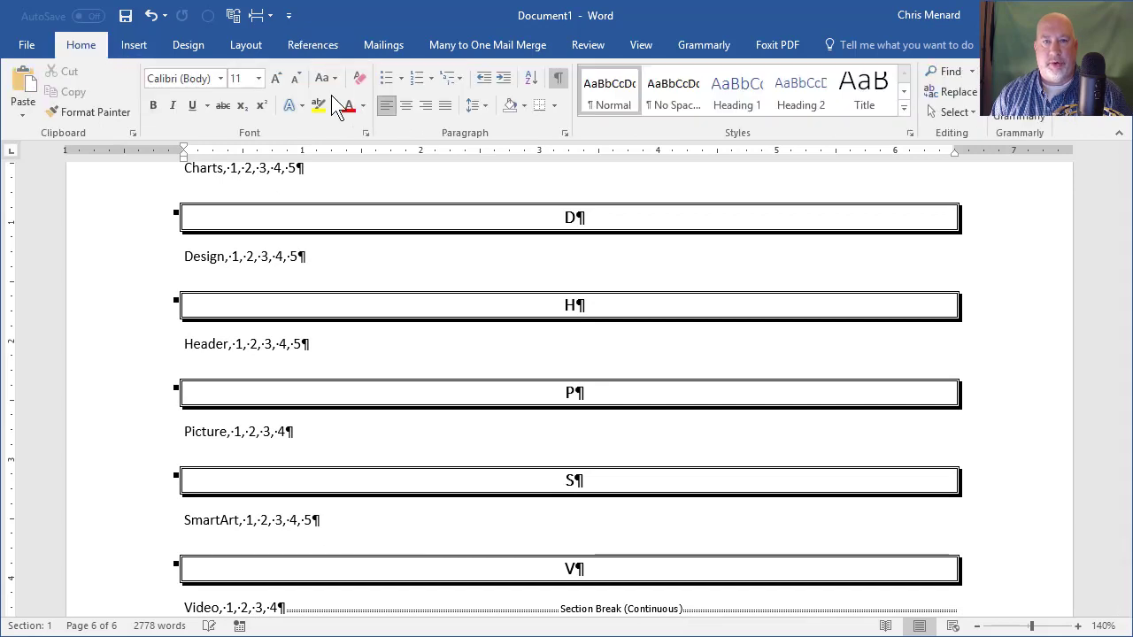
click(557, 78)
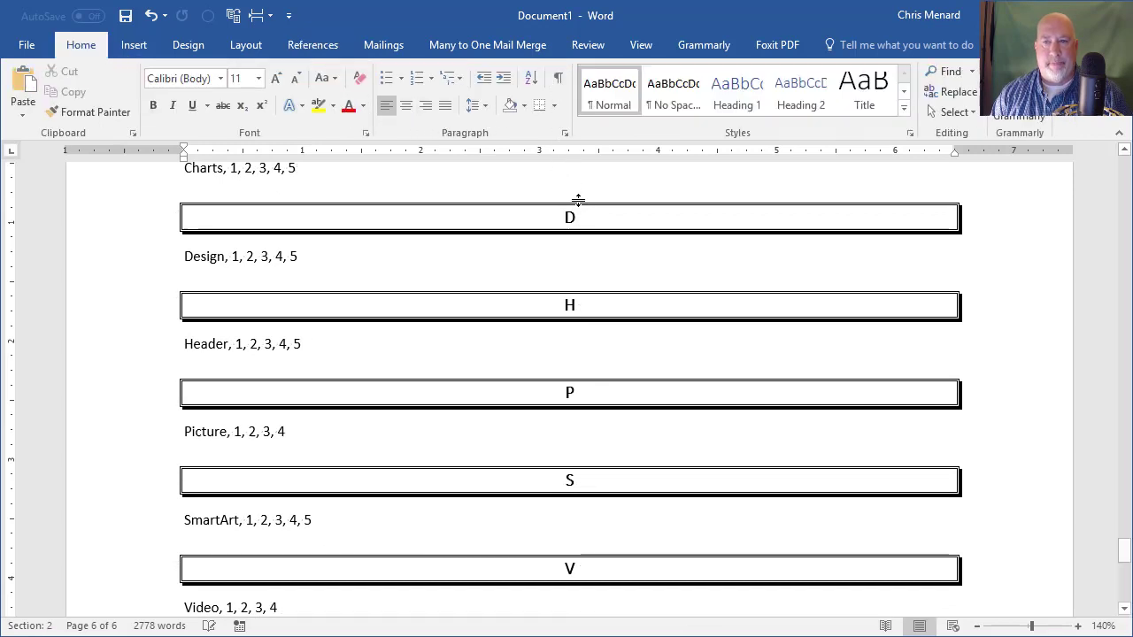
scroll(576, 200, up, 4)
scroll(538, 223, up, 3)
scroll(505, 242, up, 2)
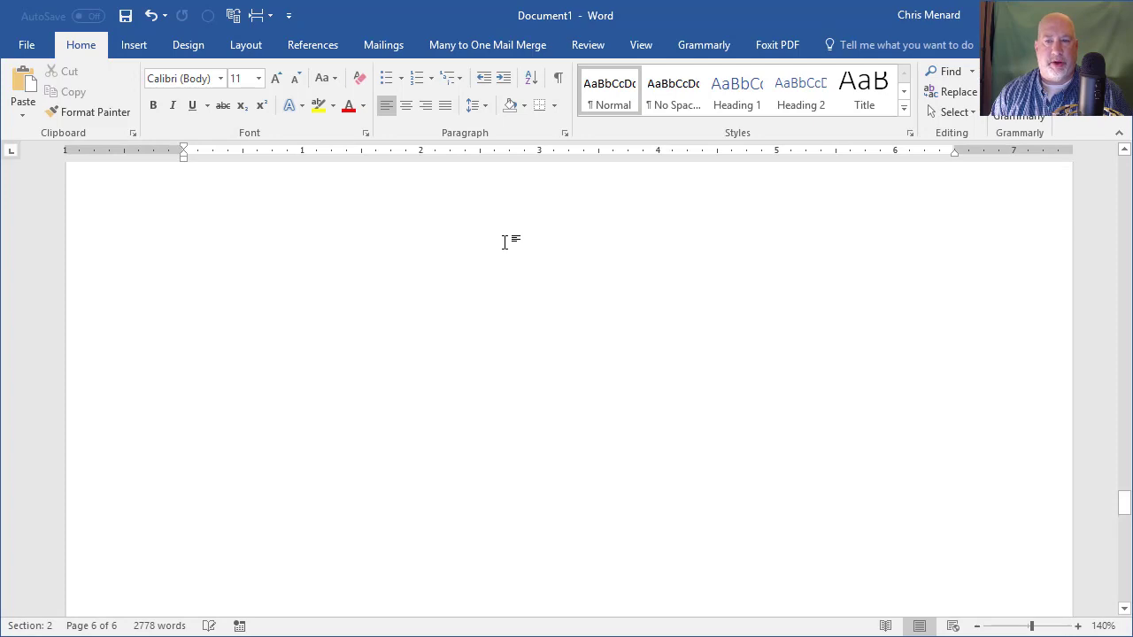
scroll(505, 242, up, 3)
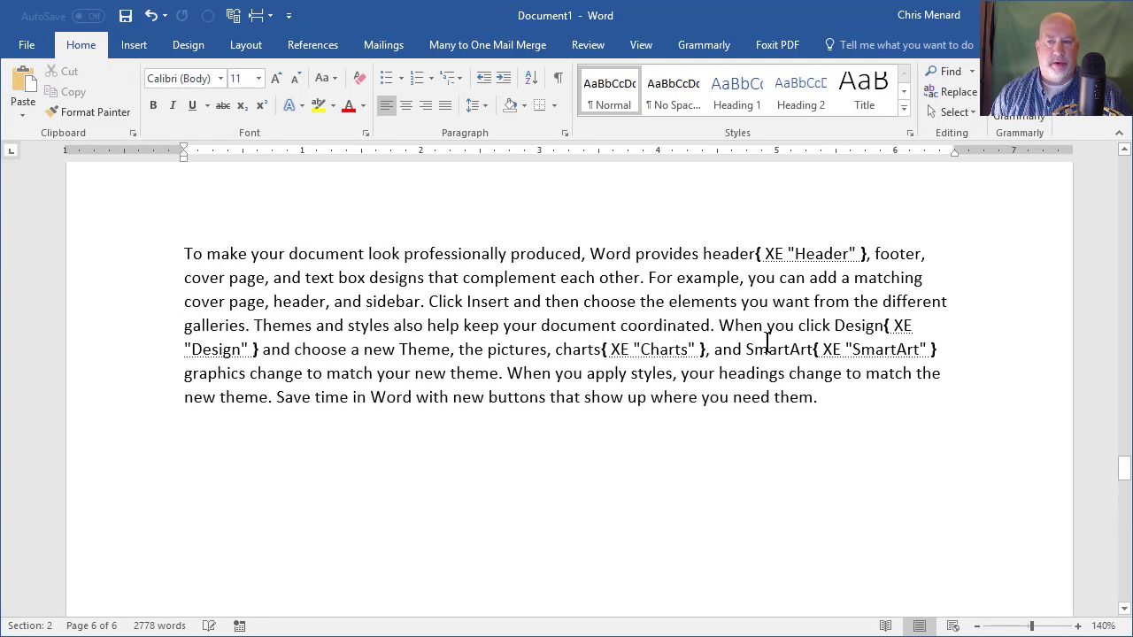